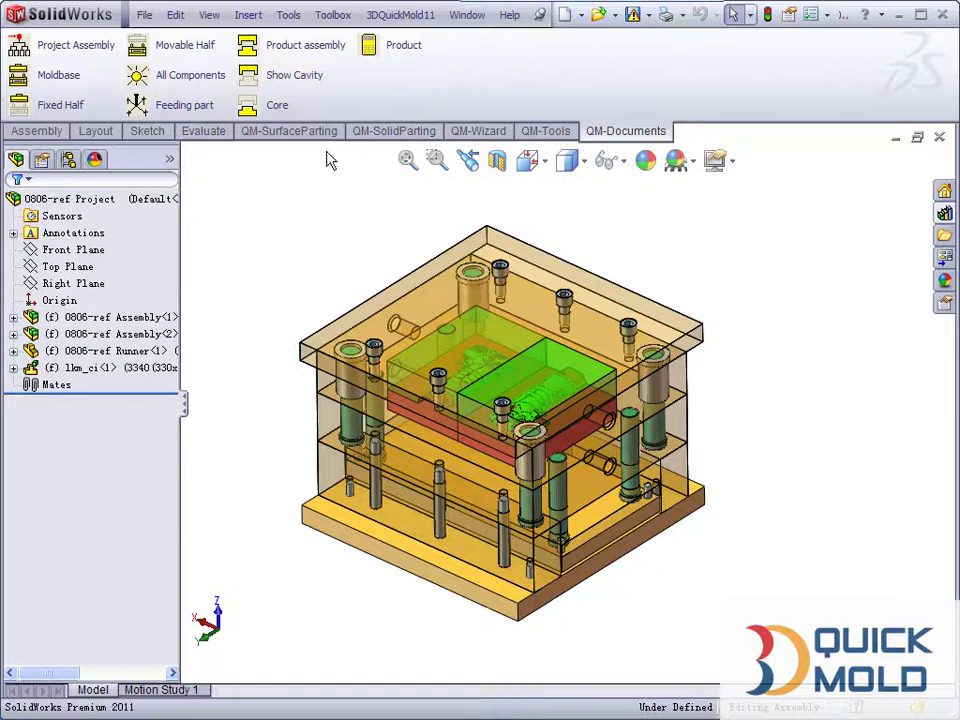
Show only the 0806-ref product part, open the Ejector Wizard, and view it from Mold Front.
left_click(385, 45)
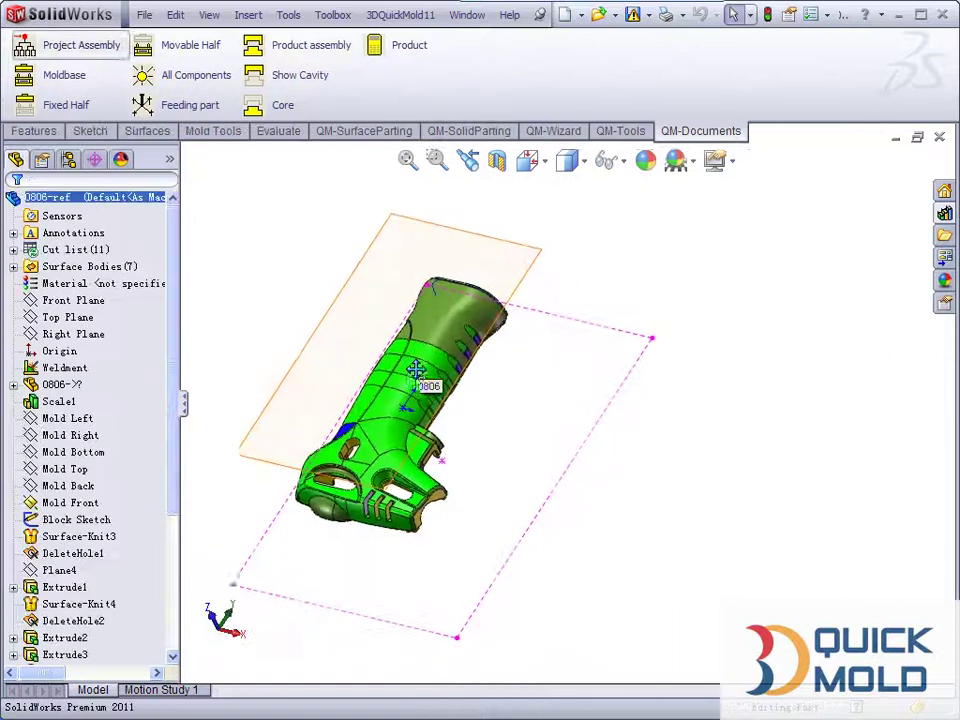
left_click(555, 131)
left_click(135, 75)
mouse_move(525, 471)
middle_mouse_down()
mouse_move(360, 420)
mouse_move(454, 411)
middle_mouse_up()
key("ctrl+1")
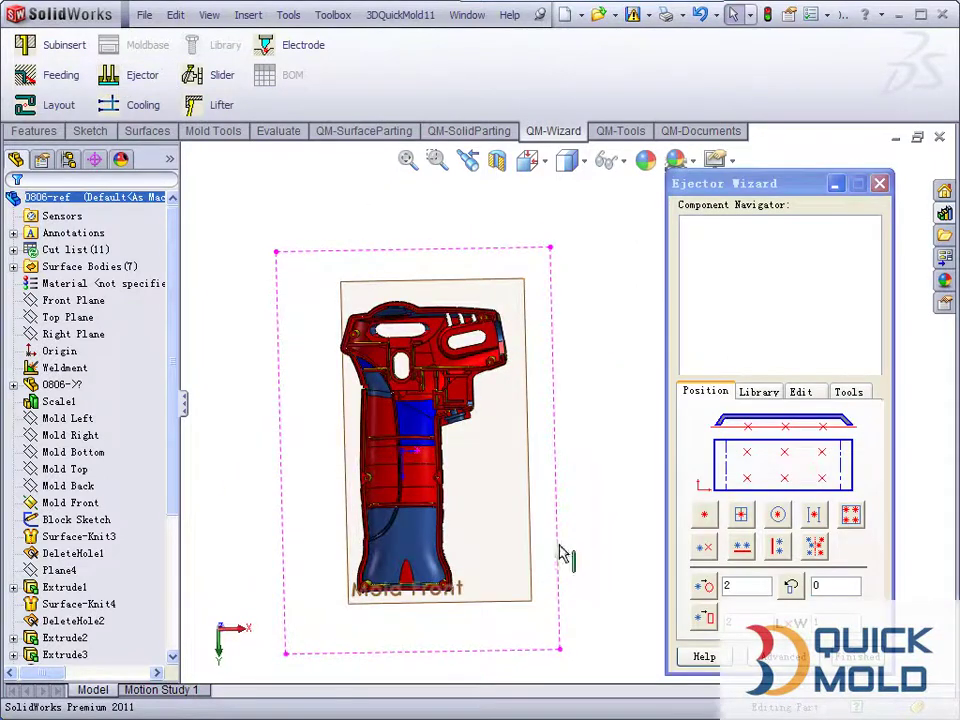
Start Position Ejectors with a sketch on the Mold Front plane, viewed face-on.
left_click(704, 514)
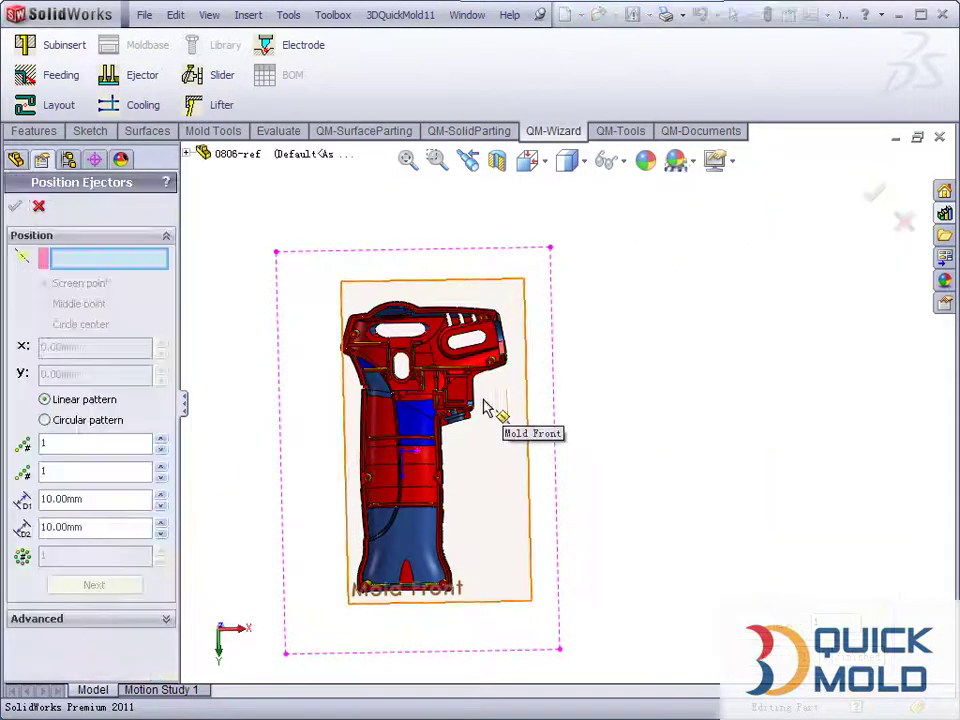
middle_click_drag(425, 333, 392, 422)
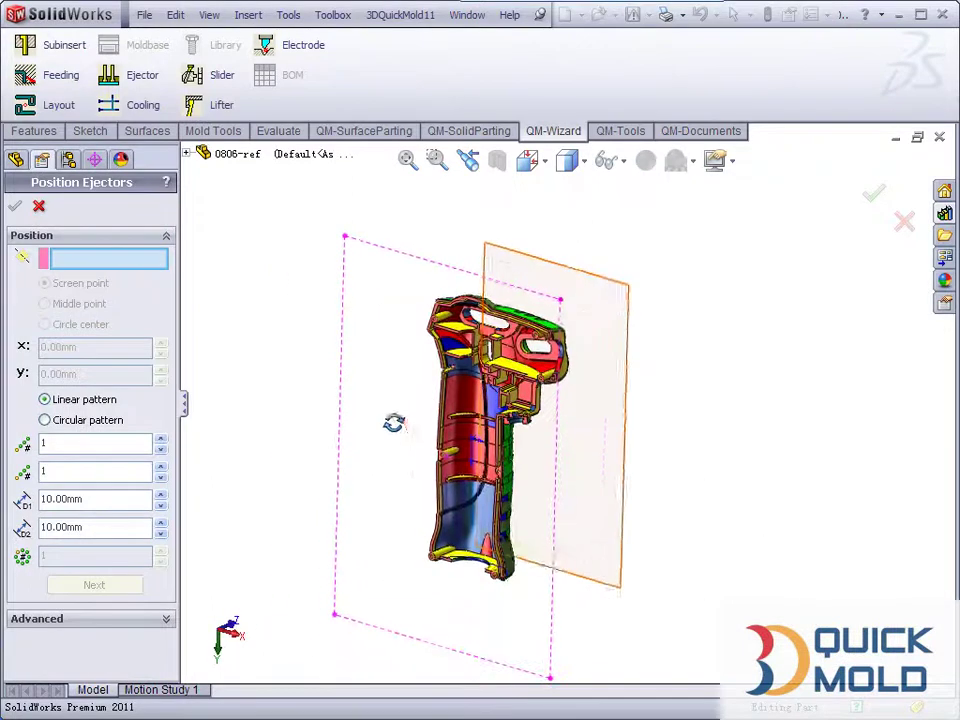
left_click(574, 294)
key("ctrl+8")
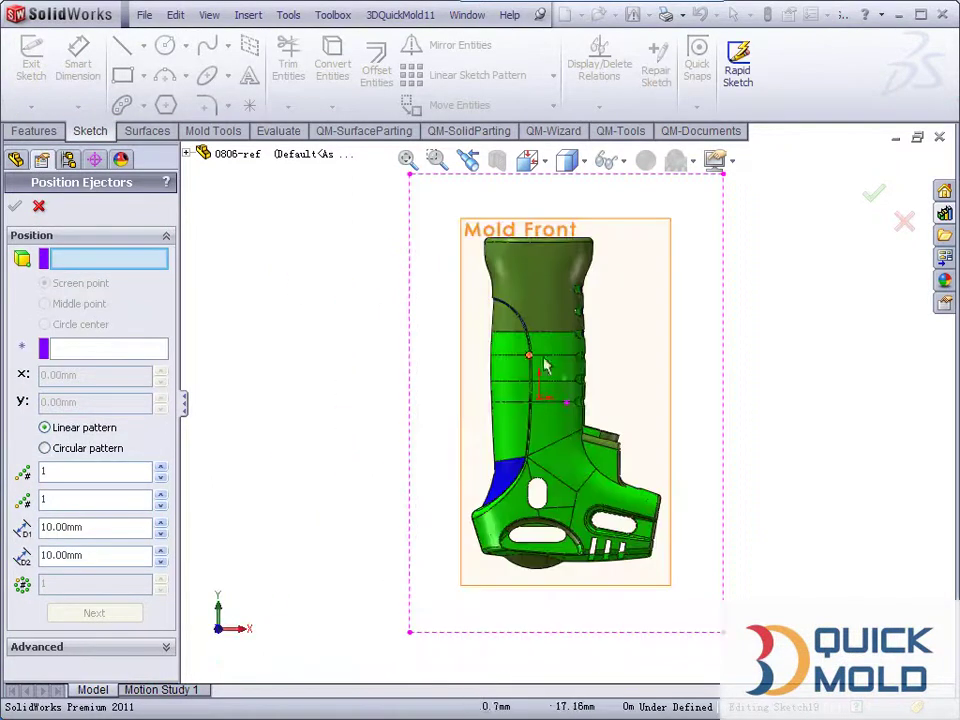
key("ctrl+8")
scroll(510, 460, "down", 1)
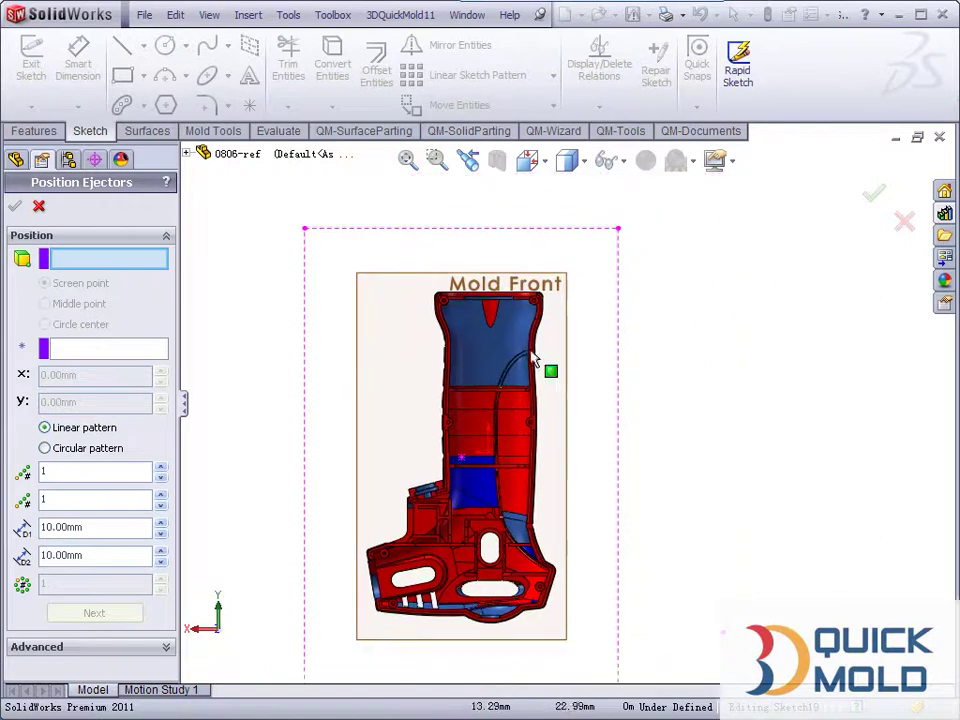
scroll(497, 321, "down", 3)
scroll(450, 332, "down", 2)
scroll(398, 338, "down", 2)
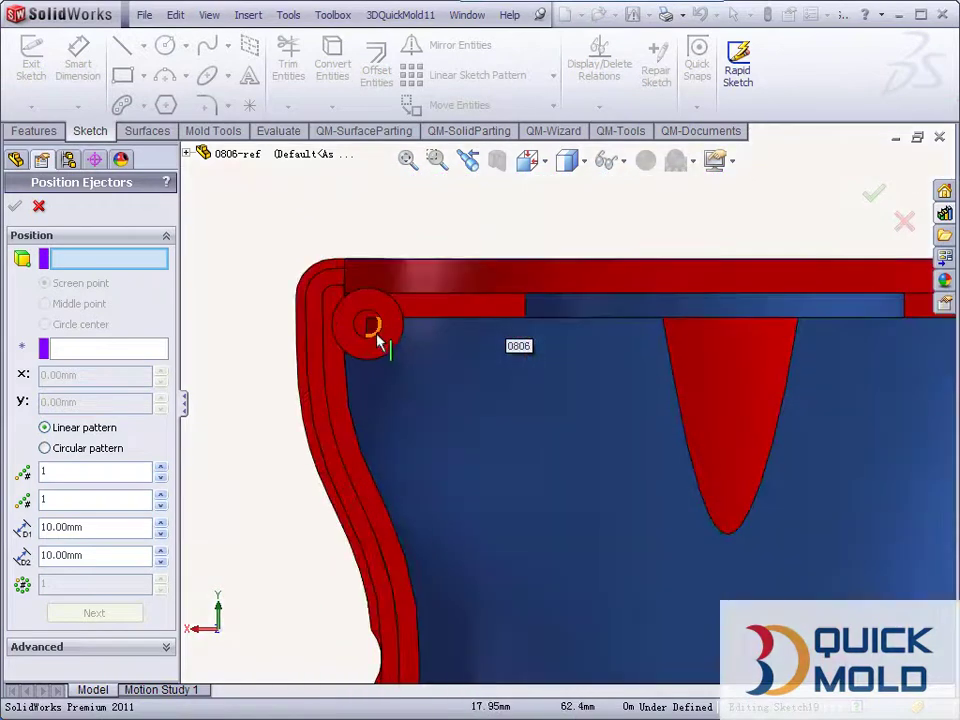
Place ejector points at the upper-left, upper-right and lower-left circle centres.
left_click(380, 342)
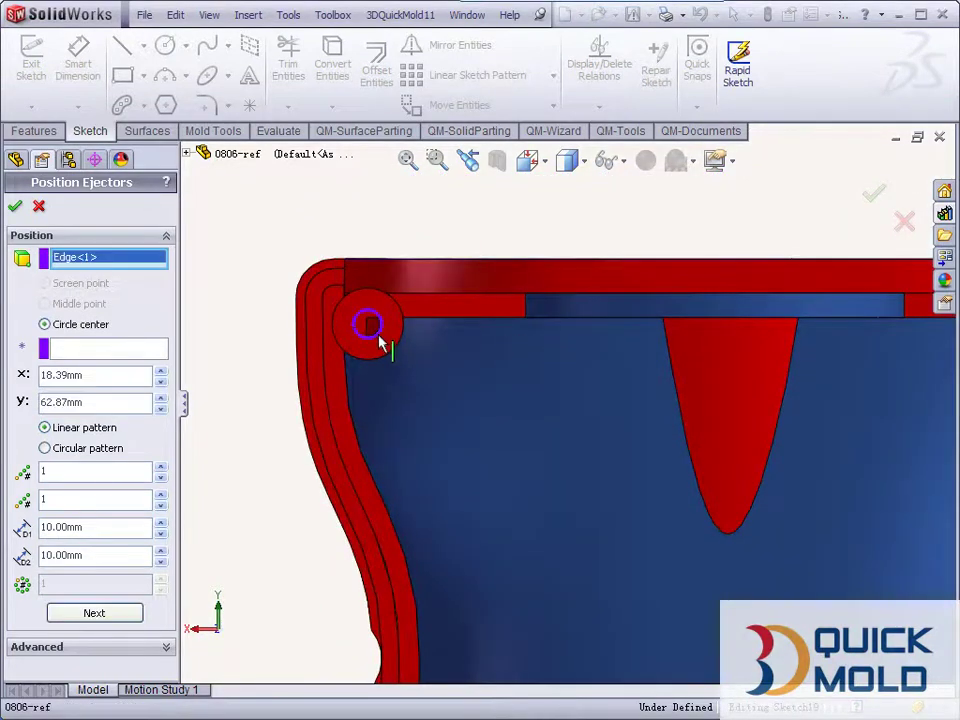
left_click(94, 613)
middle_click_drag(531, 386, 194, 386, "ctrl")
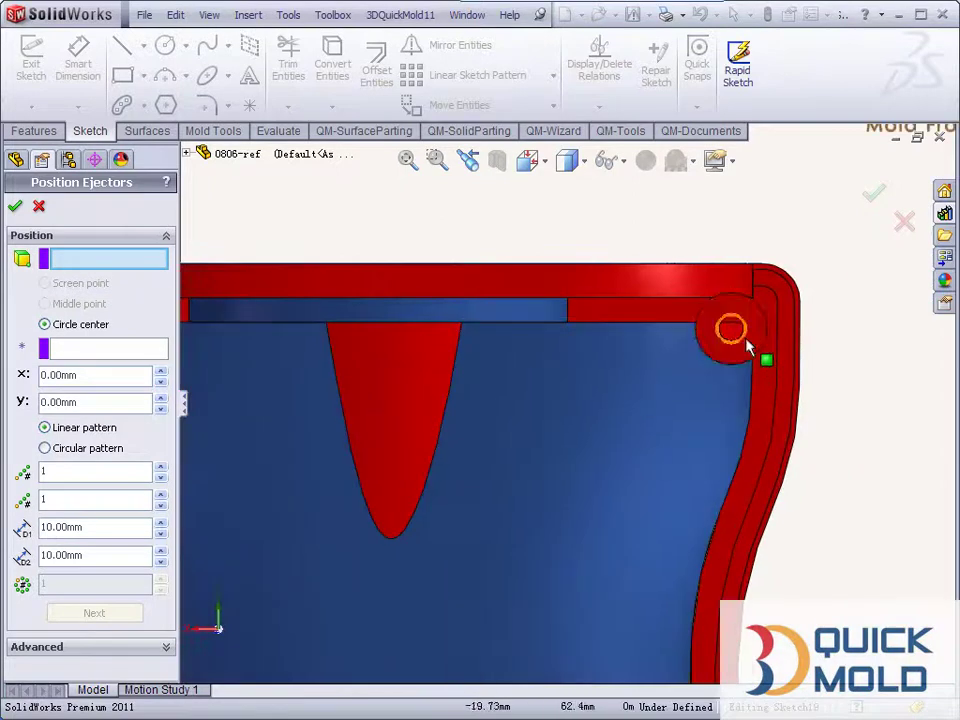
left_click(746, 342)
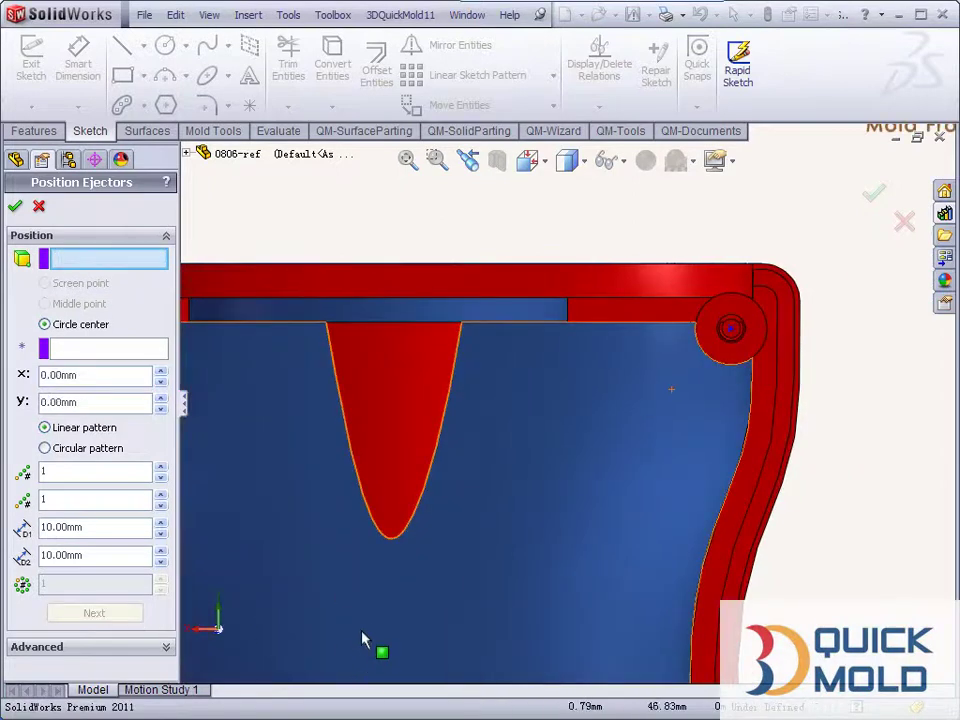
middle_click_drag(364, 643, 606, 401, "ctrl")
scroll(606, 401, "up", 3)
middle_click_drag(518, 583, 535, 420, "ctrl")
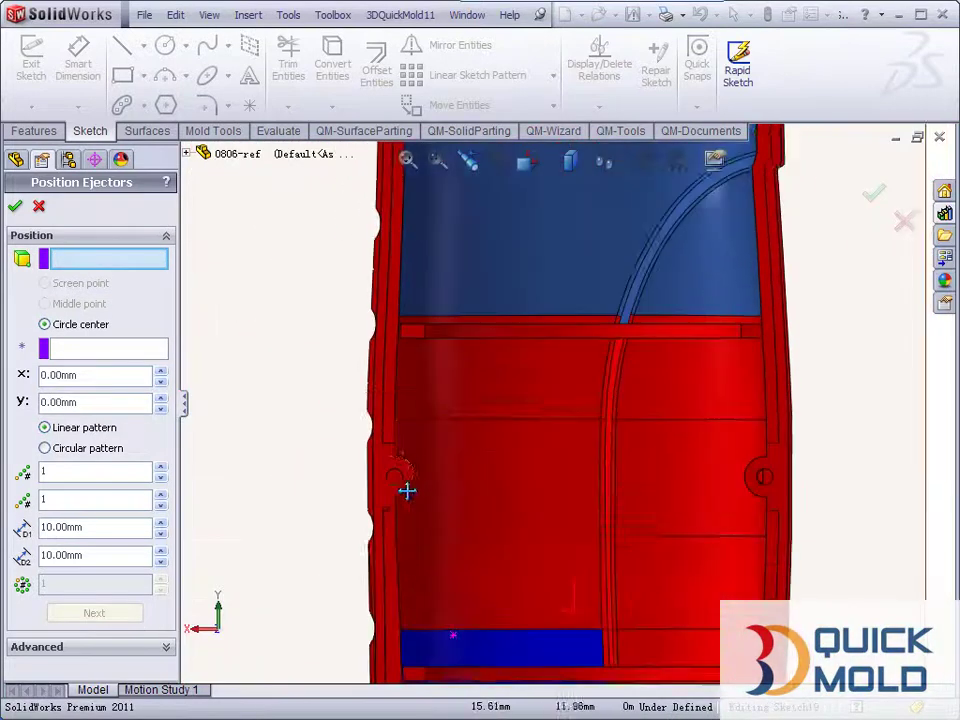
scroll(412, 500, "down", 3)
left_click(397, 440)
left_click(107, 613)
Place the remaining four ejector points at circle centres and finish positioning.
middle_click_drag(713, 529, 383, 509, "ctrl")
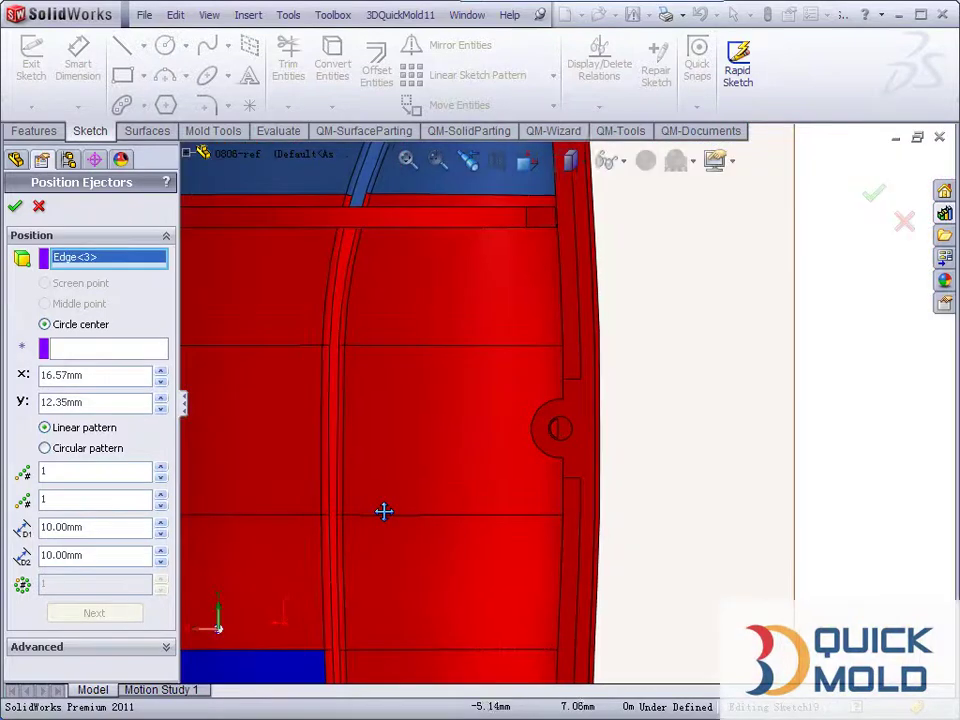
left_click(563, 440)
left_click(94, 613)
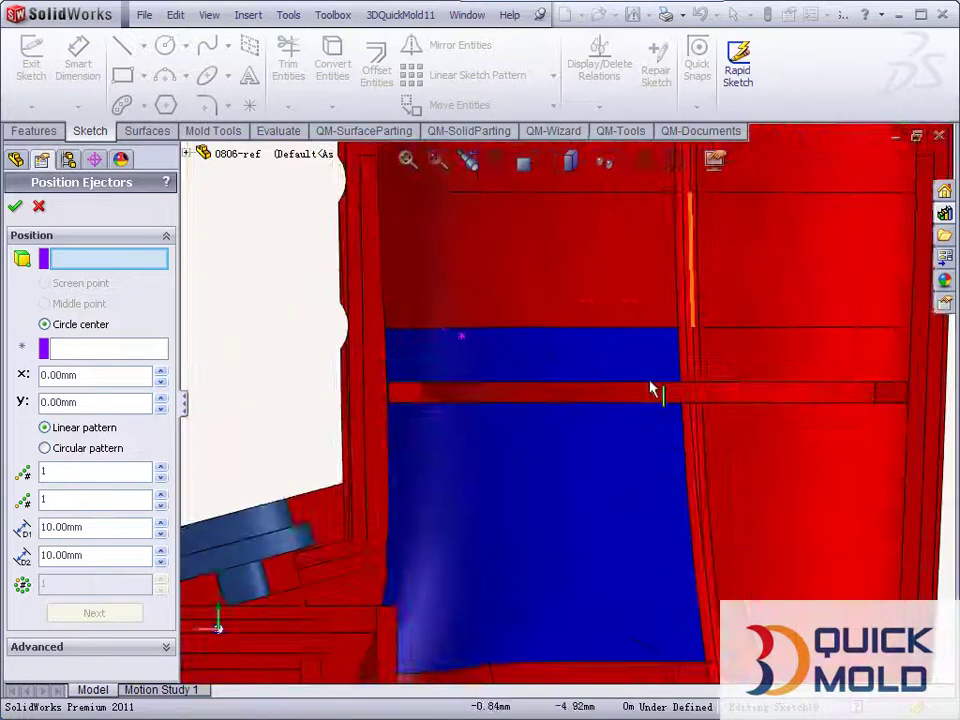
scroll(403, 497, "down", 3)
scroll(403, 497, "down", 3)
scroll(420, 407, "down", 3)
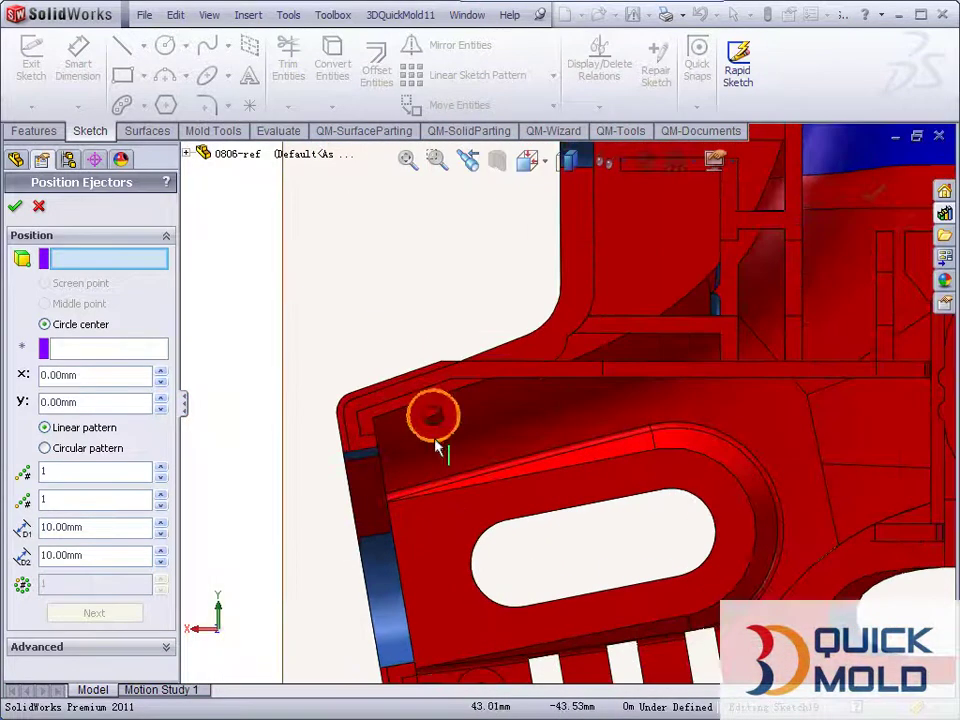
left_click(446, 433)
left_click(94, 613)
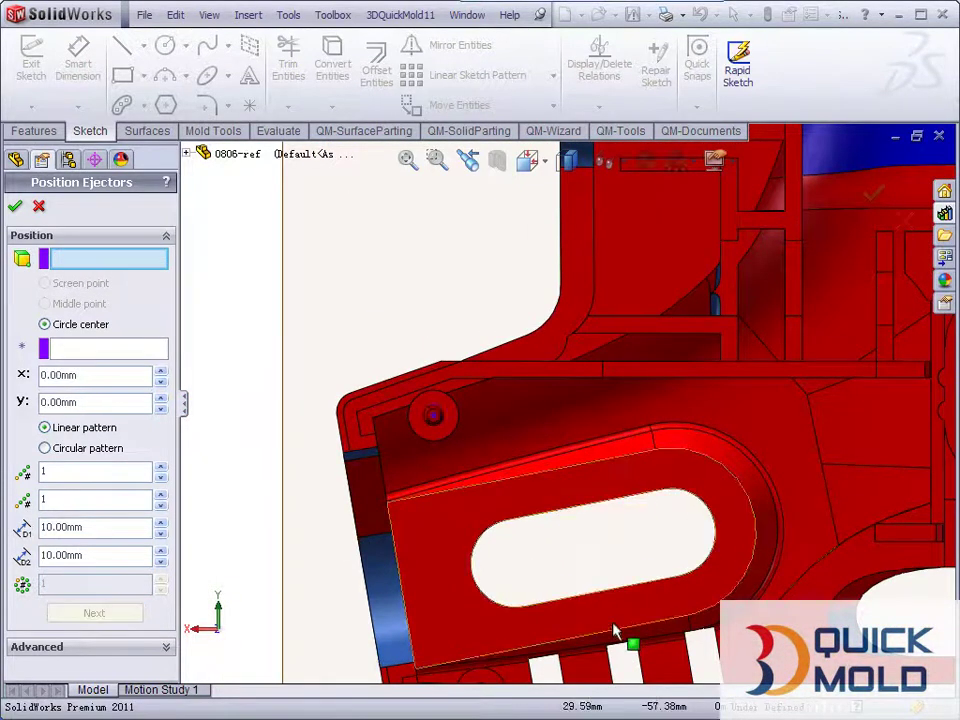
left_click(368, 452)
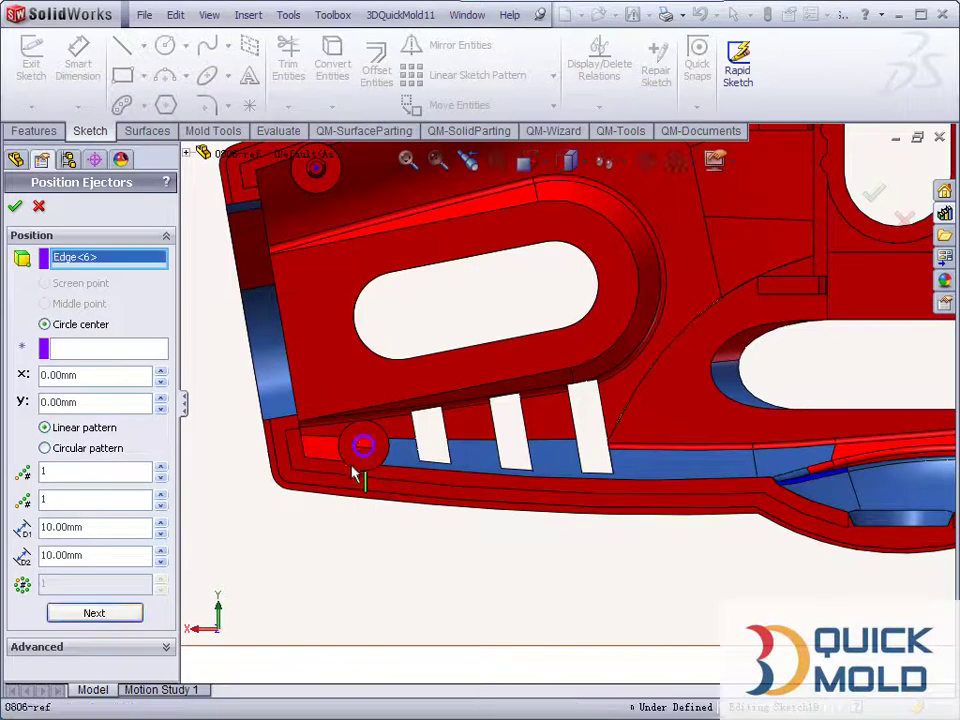
left_click(94, 613)
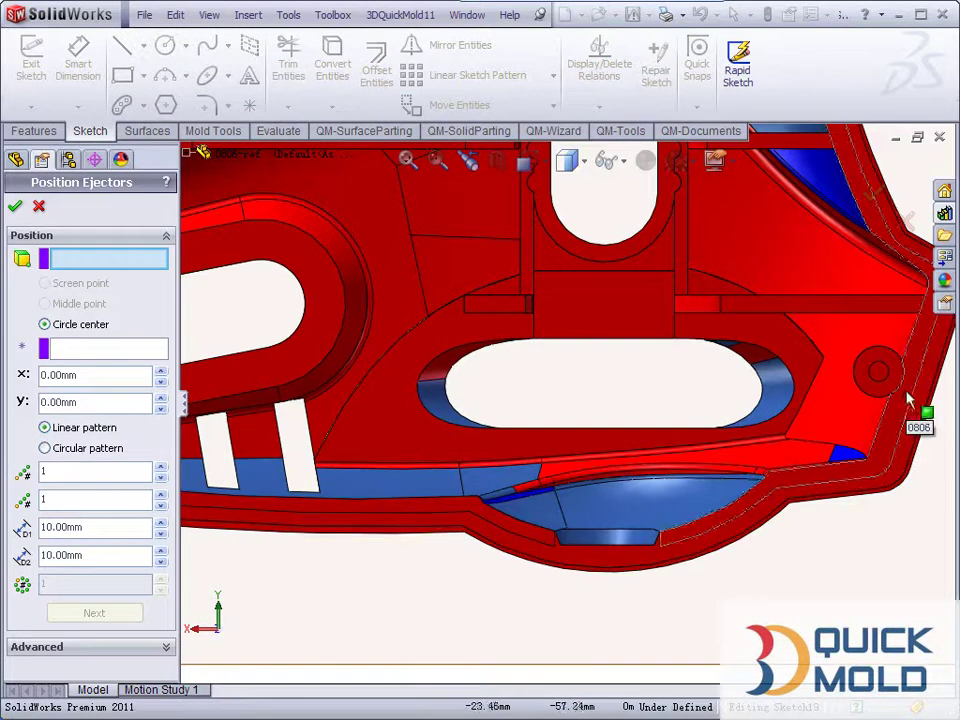
left_click(879, 375)
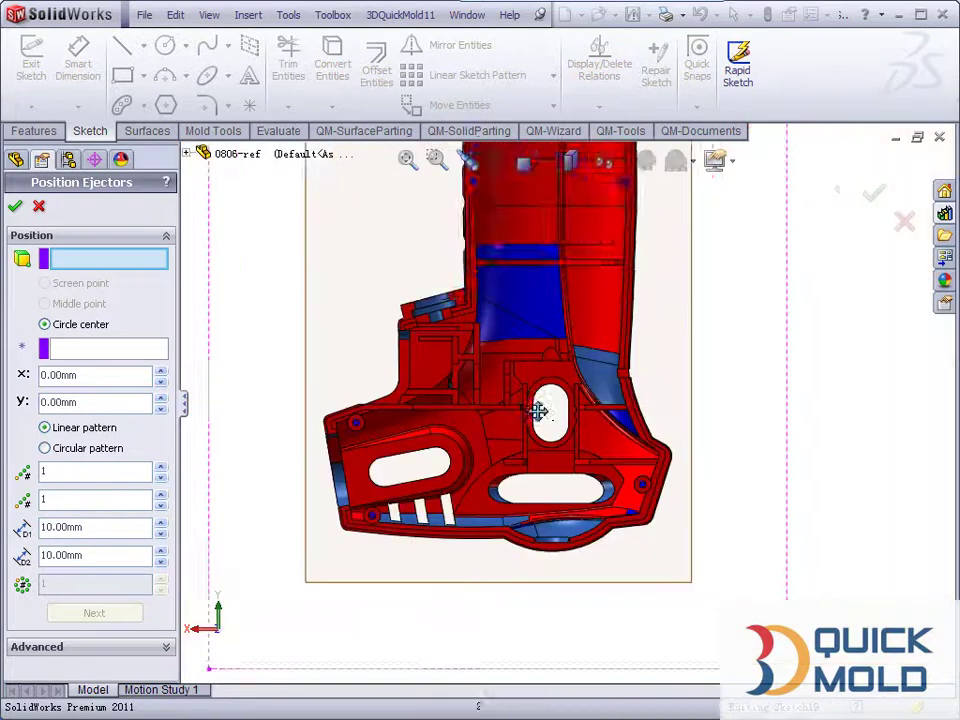
left_click(16, 207)
Show the full mold assembly with core and cavity.
left_click(678, 132)
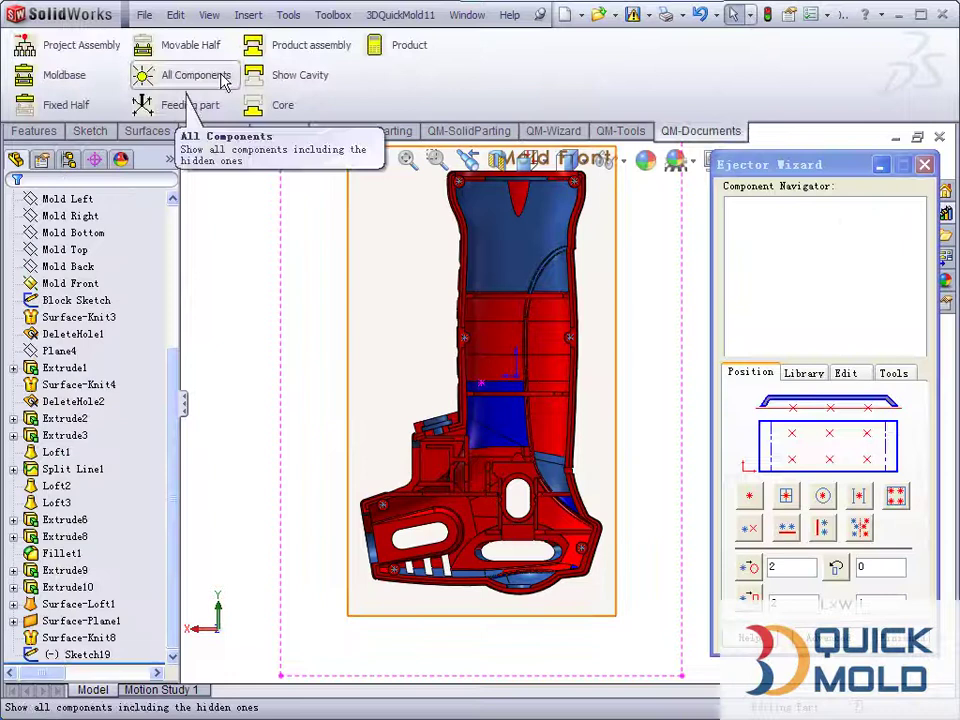
left_click(289, 56)
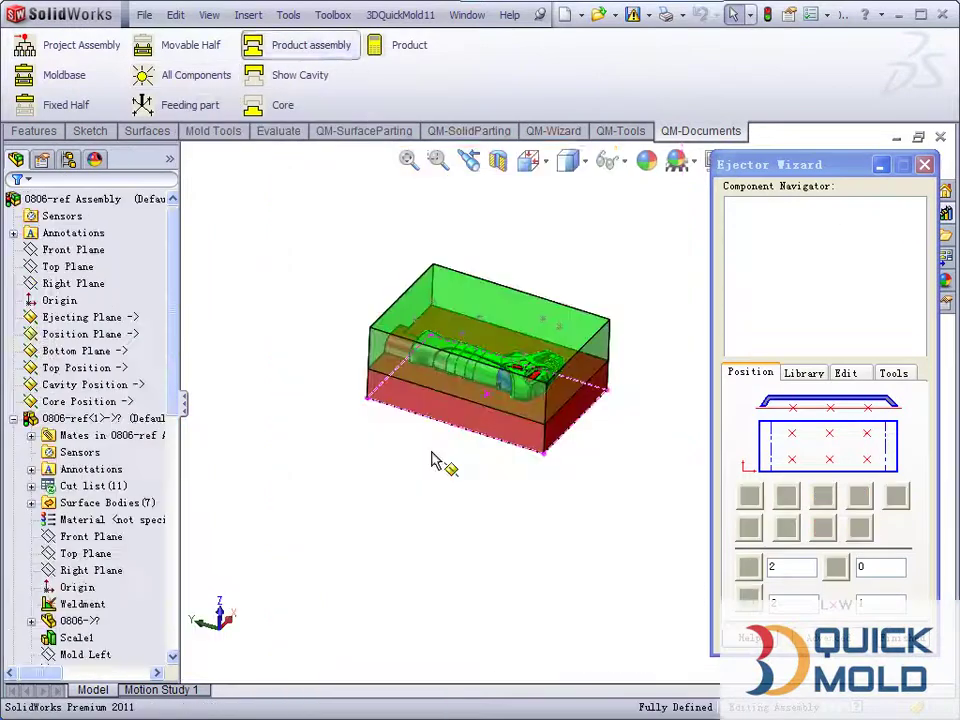
mouse_move(467, 493)
middle_mouse_down()
mouse_move(447, 490)
mouse_move(445, 528)
mouse_move(503, 540)
middle_mouse_up()
scroll(463, 480, "down", 2)
scroll(456, 527, "down", 2)
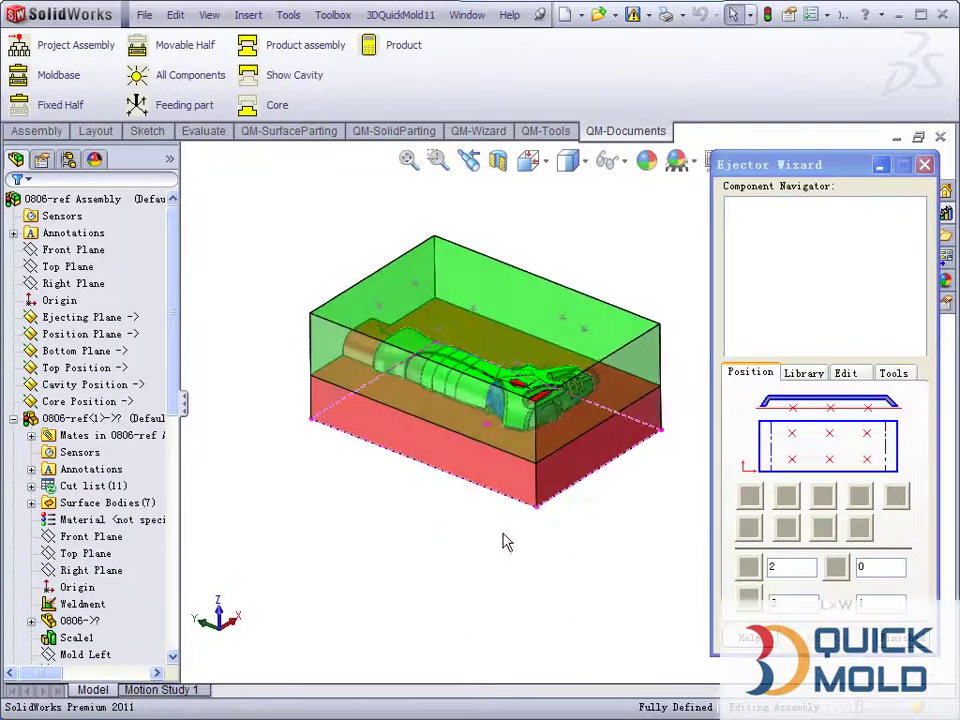
Choose Favorites > Ejector Sleeve from the ejector library and move the Parameters table aside.
left_click(803, 373)
left_click(749, 430)
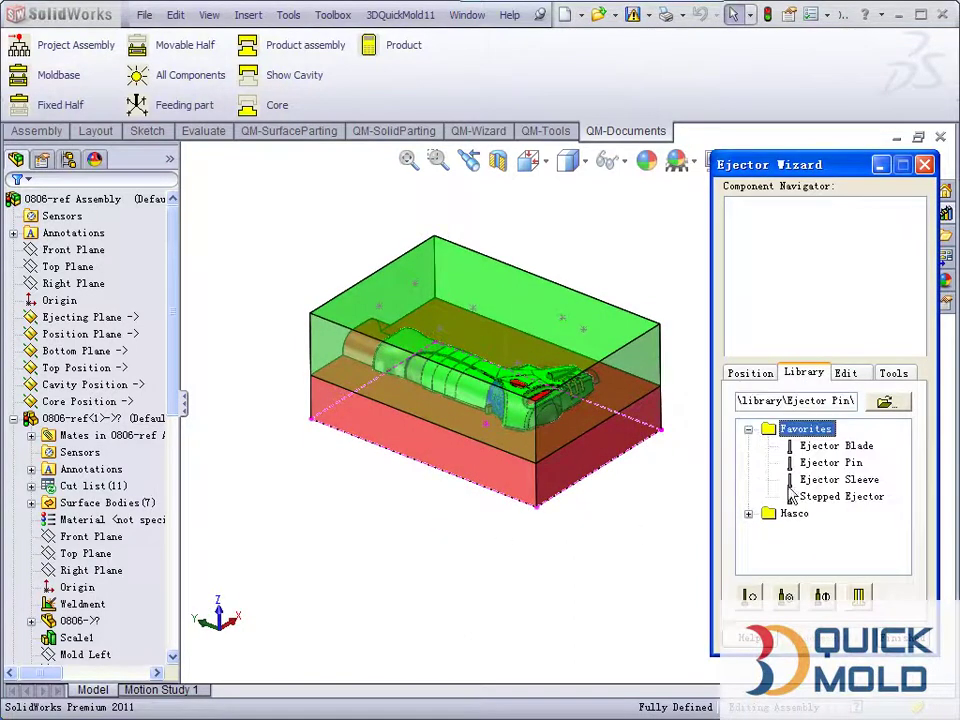
left_click(838, 479)
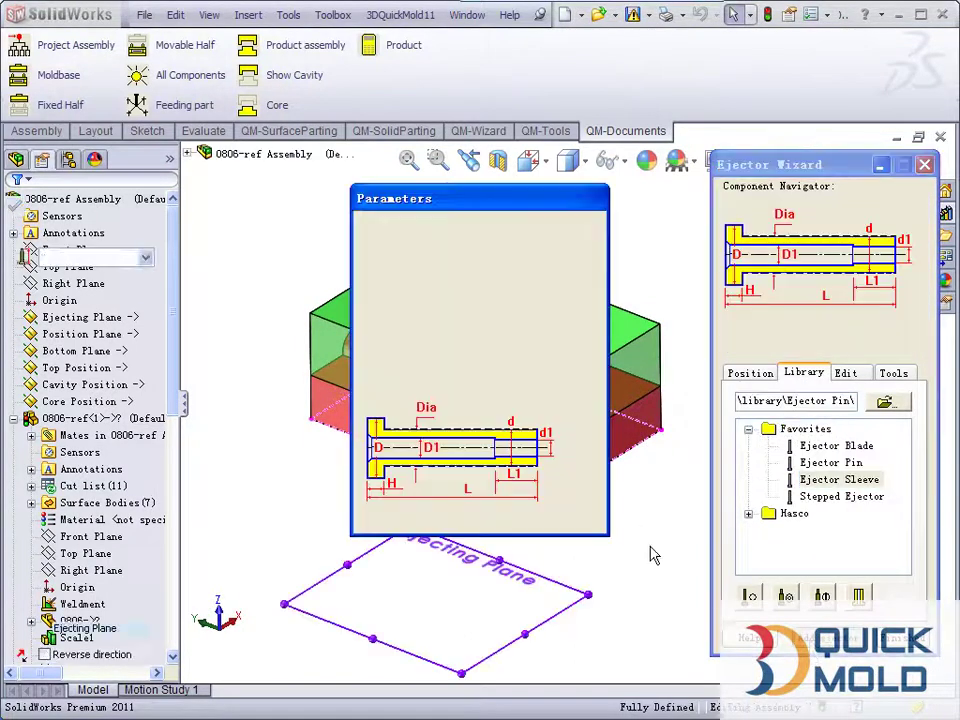
left_click_drag(470, 205, 795, 296)
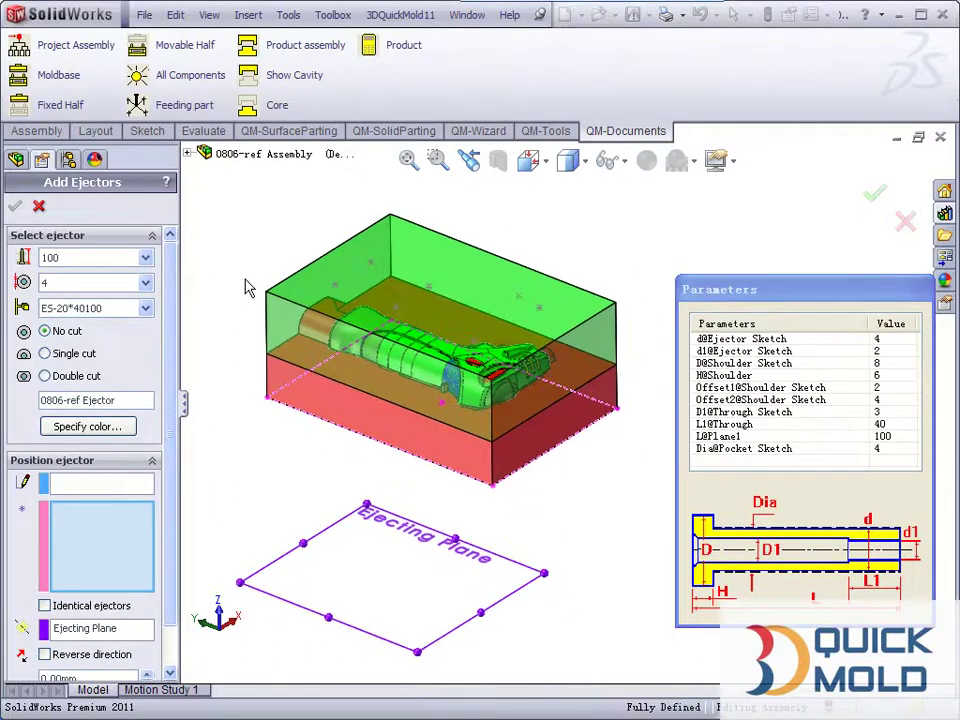
Insert size-4, 175-long ejector sleeves at the seven sketch points with d set to 3.84.
left_click(108, 488)
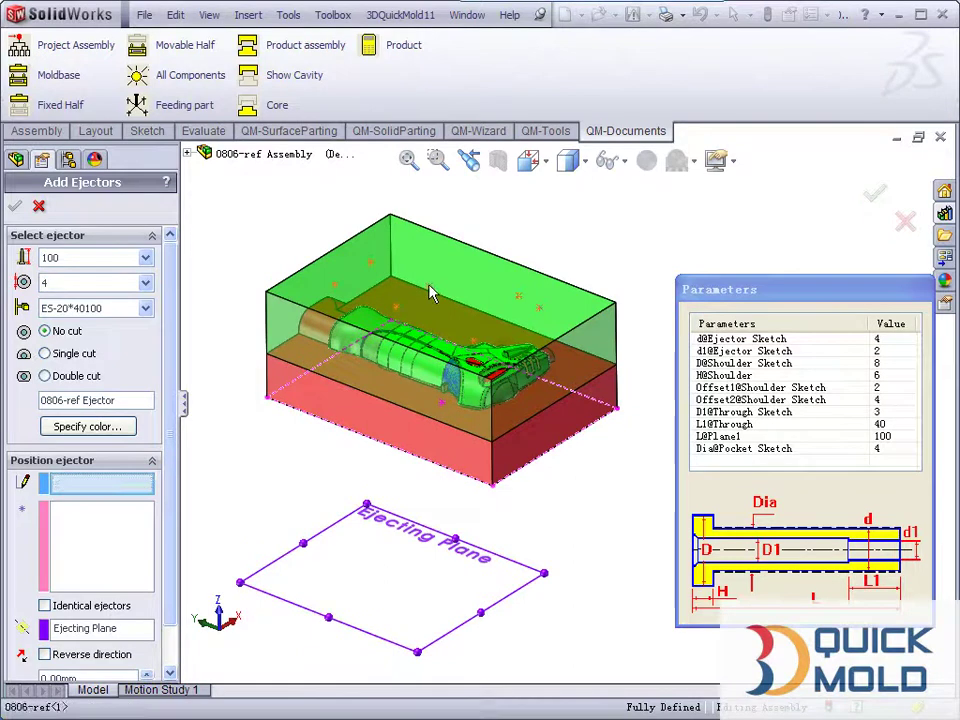
left_click(90, 257)
left_click(66, 312)
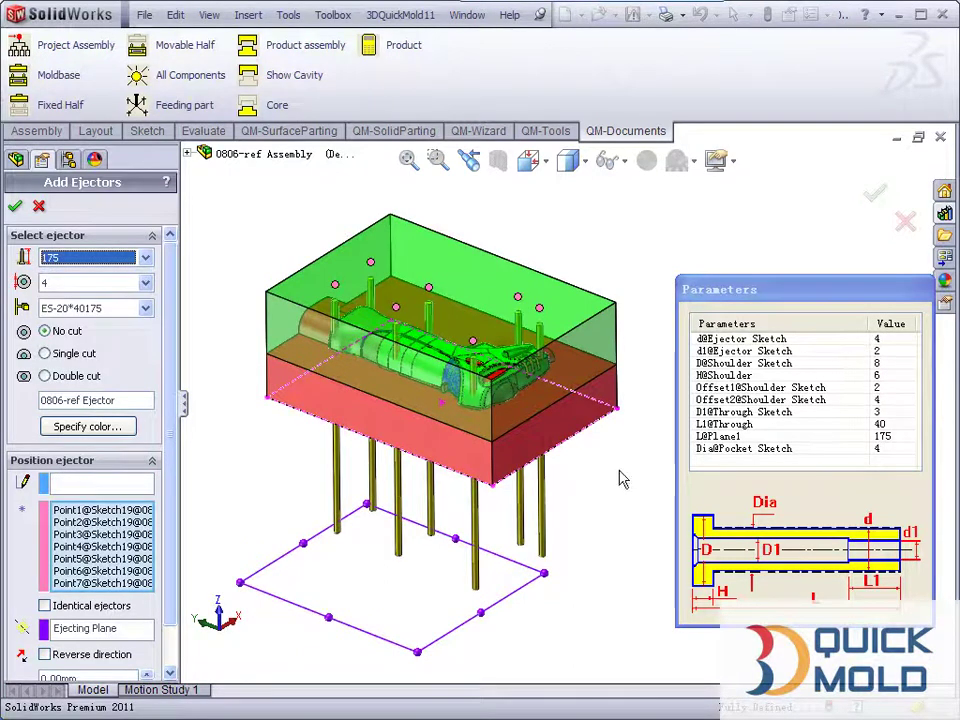
left_click(893, 339)
type("3.84")
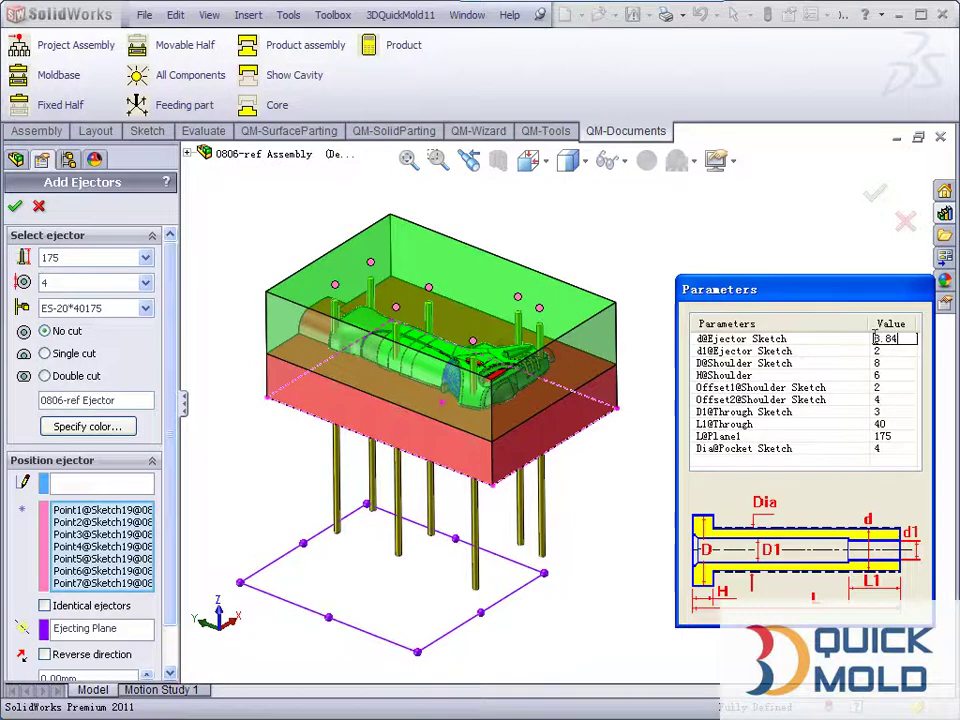
left_click(615, 480)
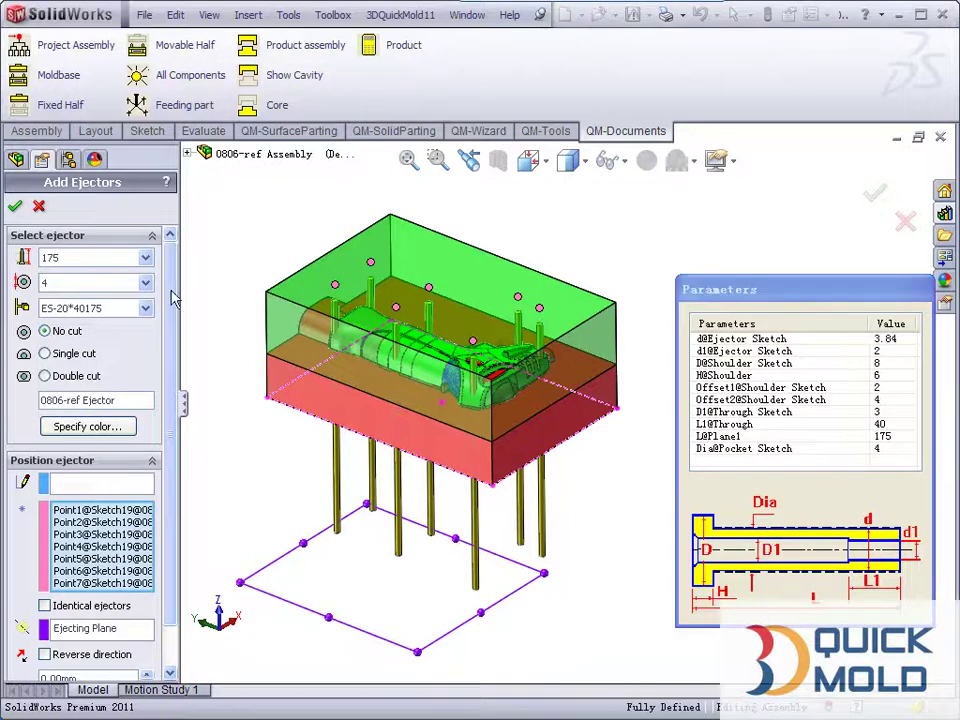
left_click(16, 206)
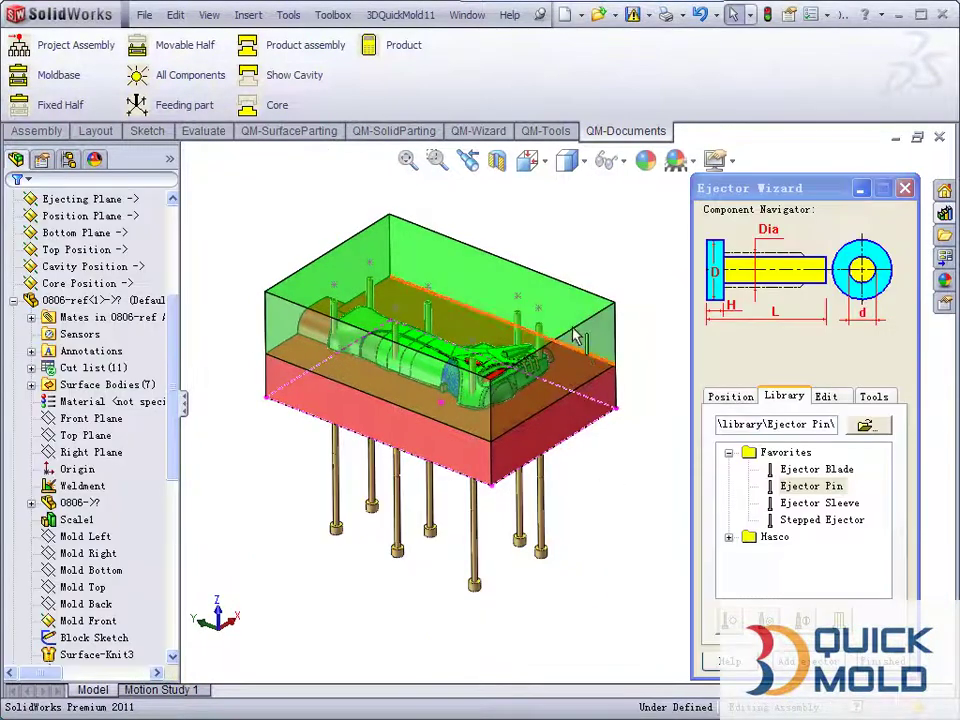
Show planes and create PLANE1, offset 15 mm and flipped from the Bottom Plane.
left_click(608, 161)
left_click(609, 190)
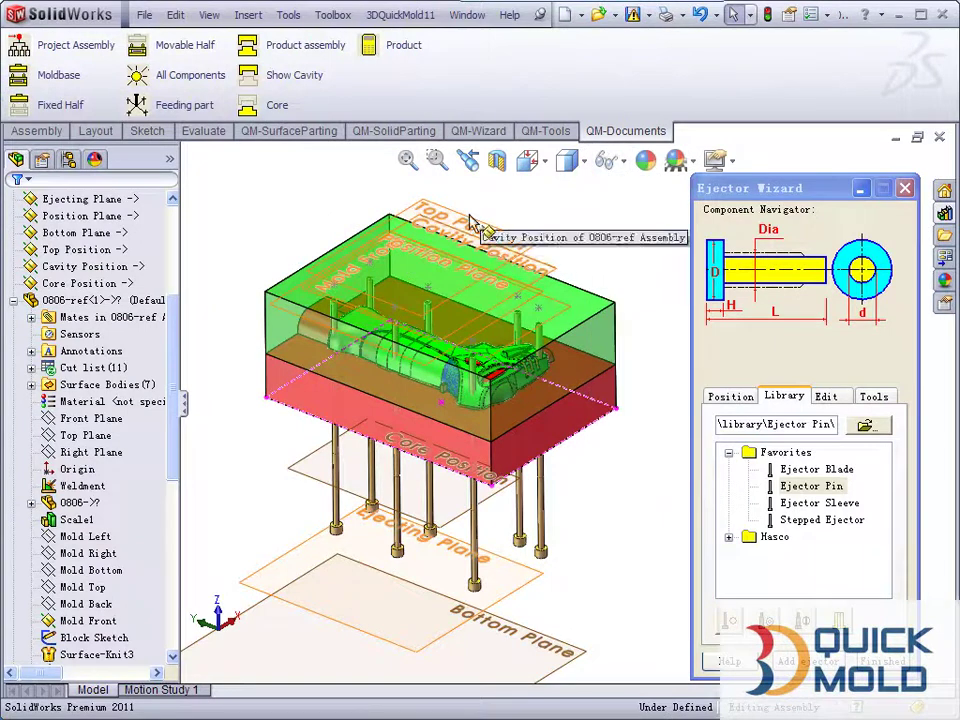
left_click(37, 134)
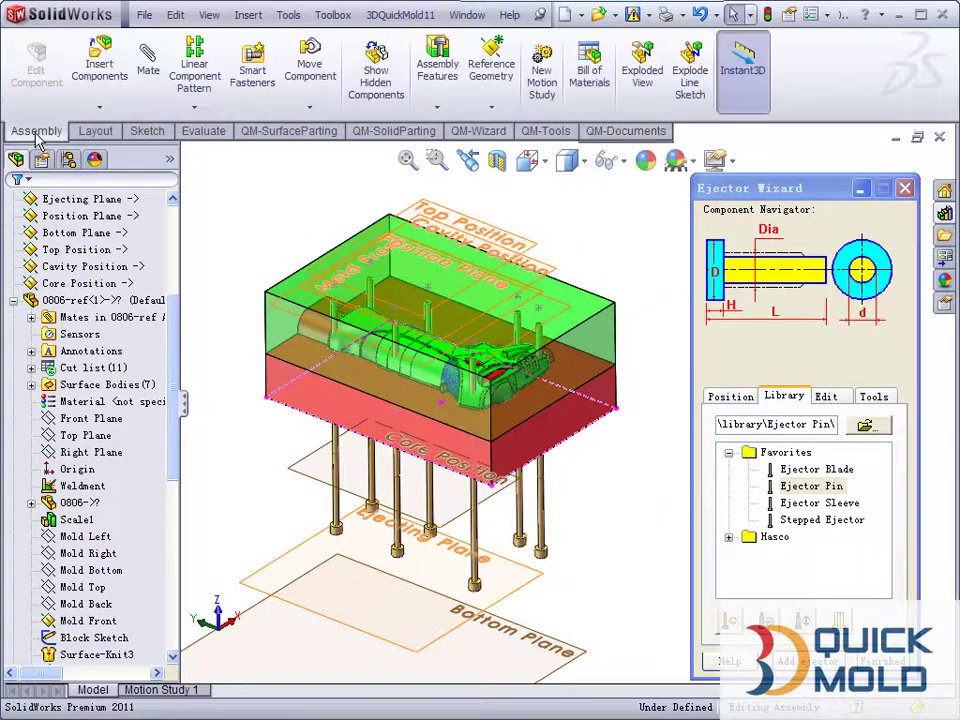
left_click(491, 107)
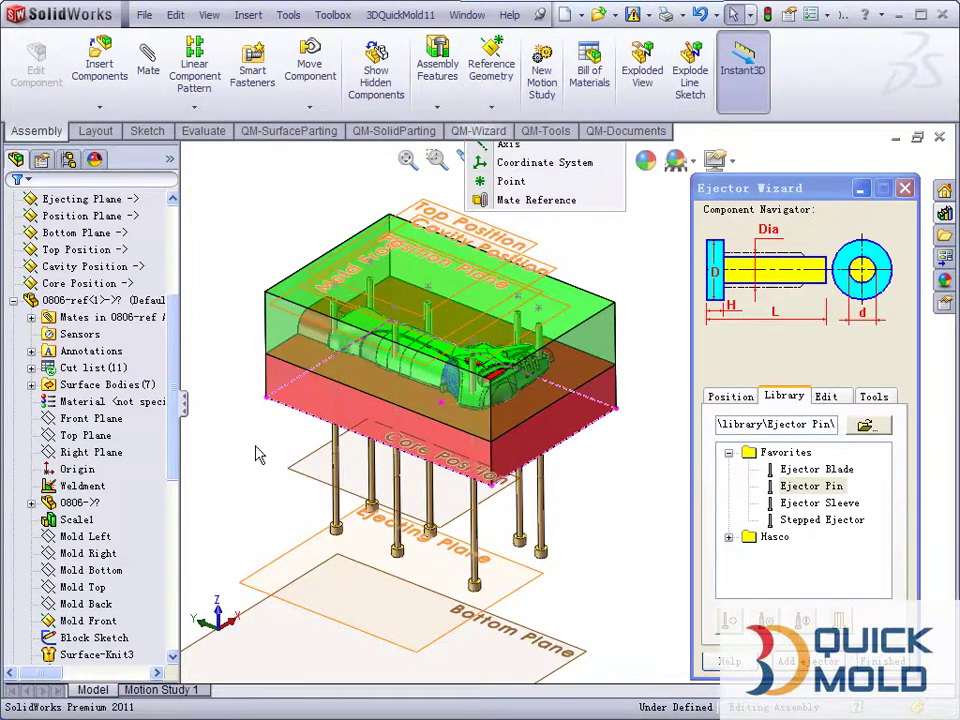
scroll(395, 537, "up", 3)
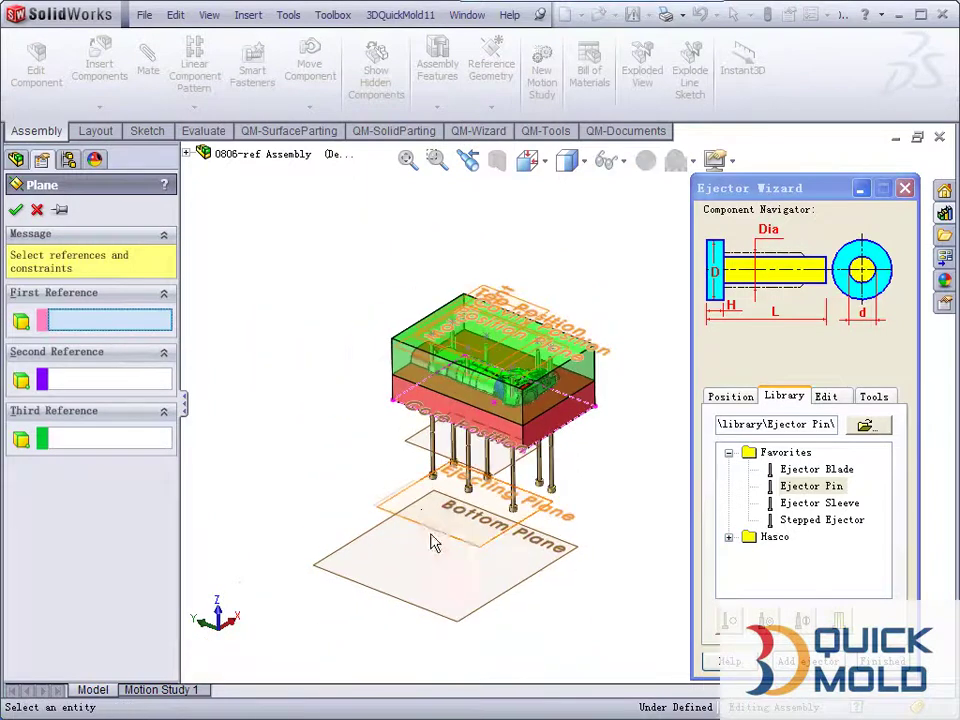
scroll(433, 538, "up", 1)
left_click(377, 583)
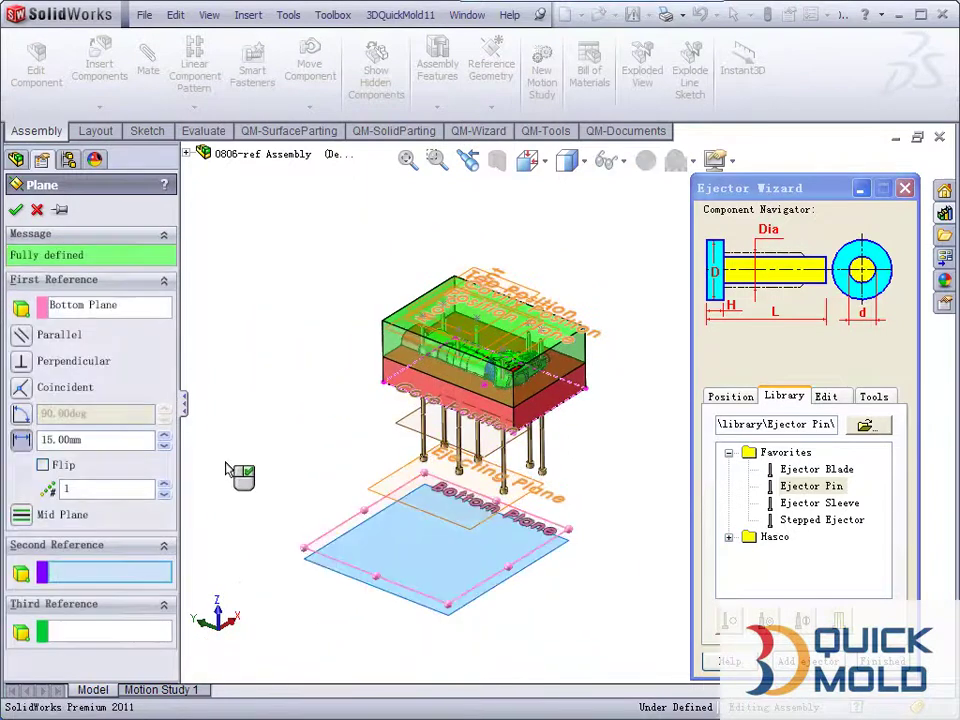
left_click(43, 465)
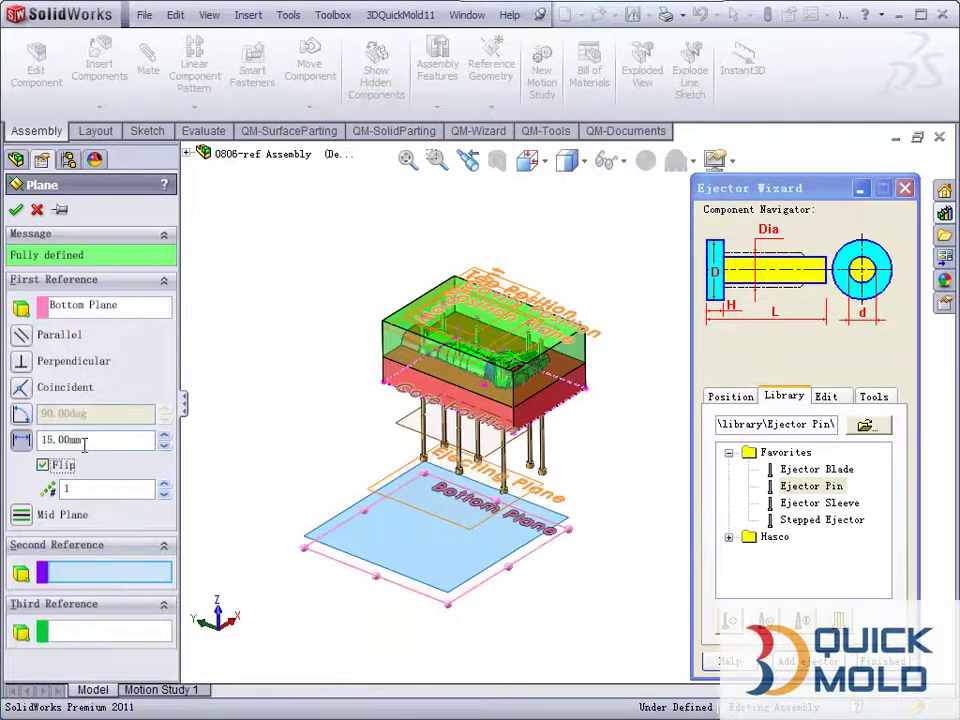
left_click(16, 211)
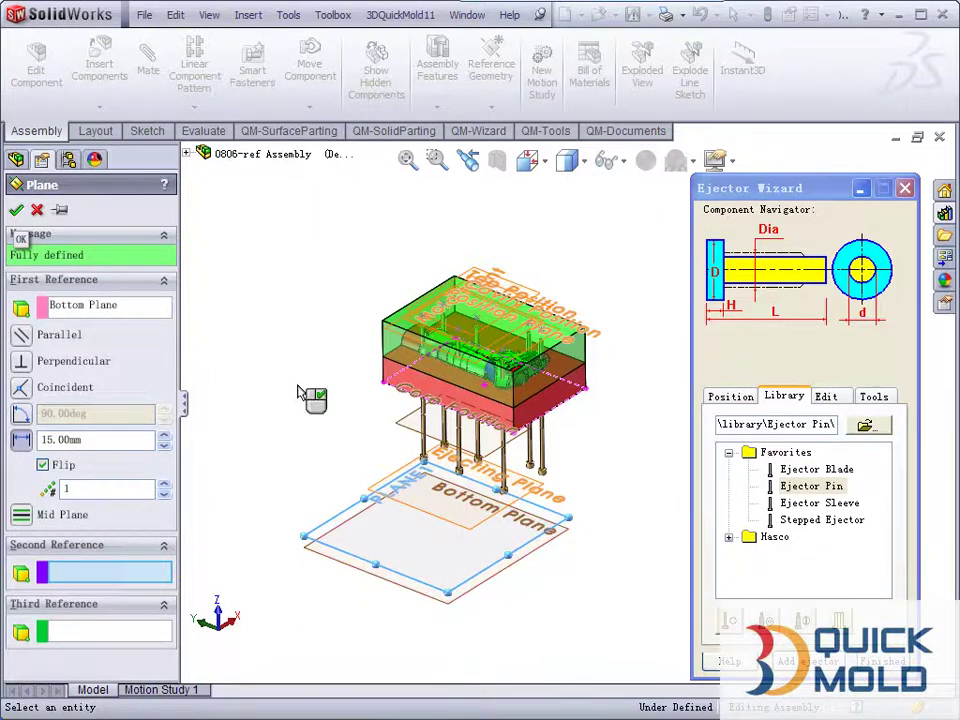
middle_click_drag(342, 407, 313, 392, "ctrl")
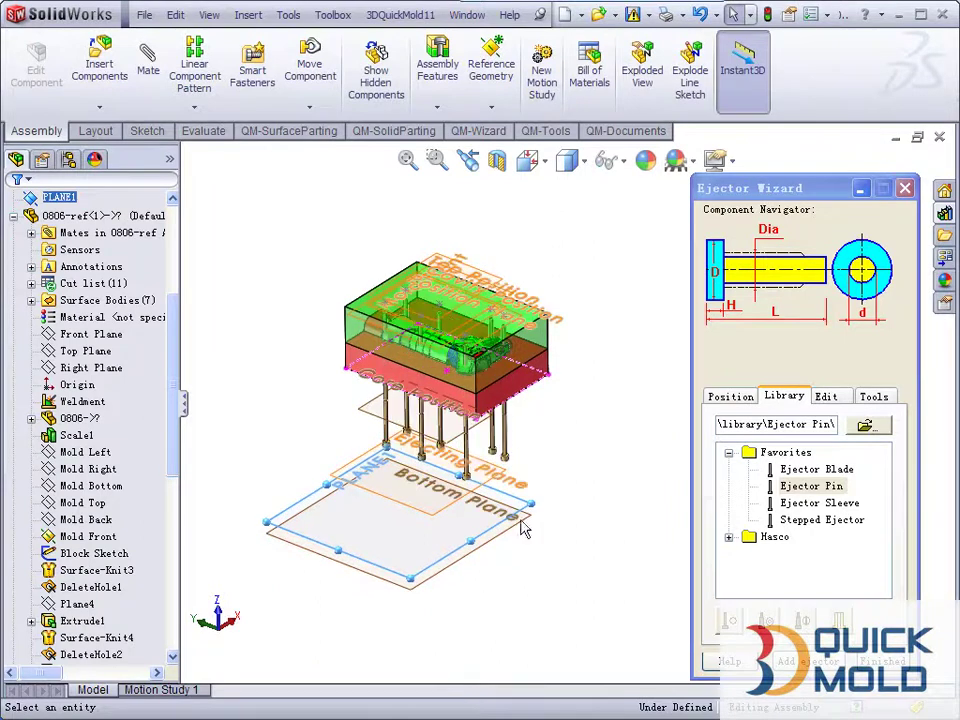
Choose Ejector Pin, place it at the seven sketch points, and use PLANE1 as ejecting plane.
left_click(809, 493)
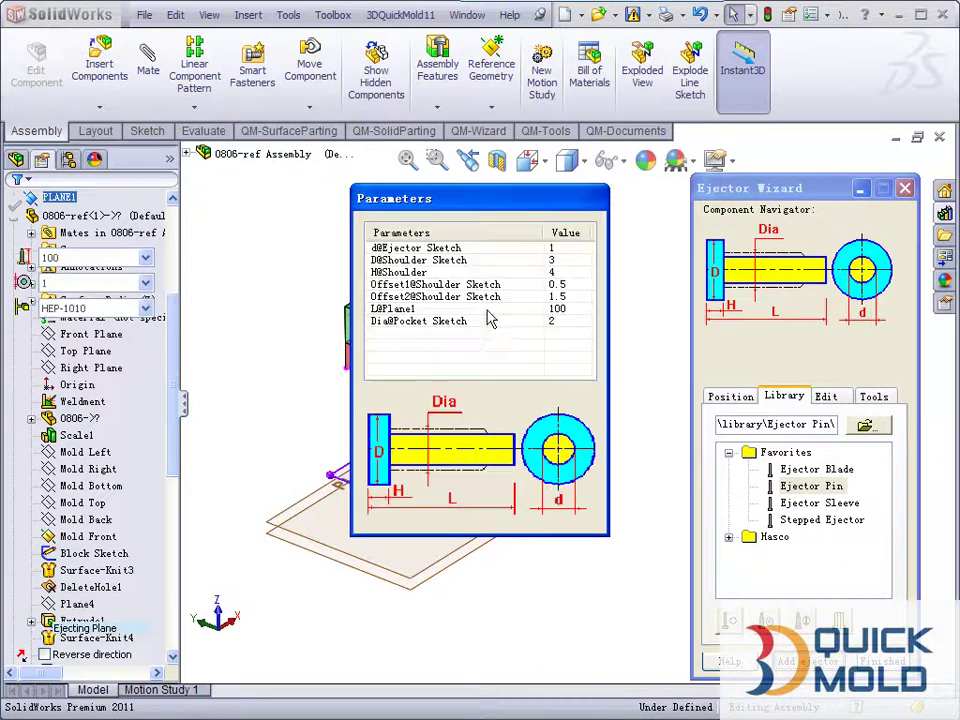
left_click_drag(483, 207, 767, 302)
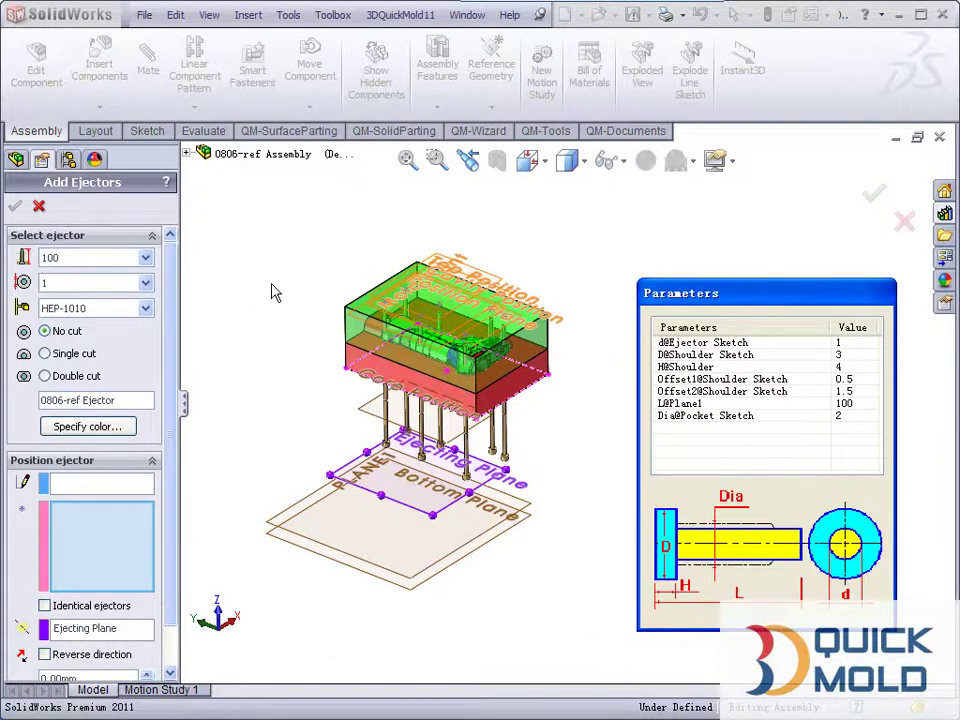
left_click(70, 483)
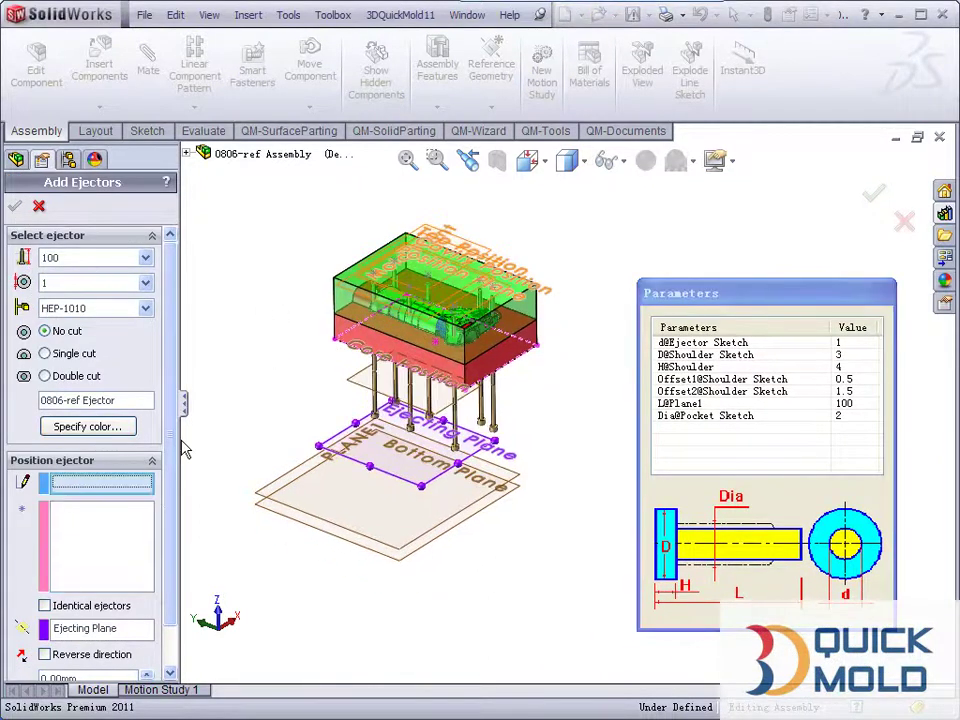
left_click(432, 283)
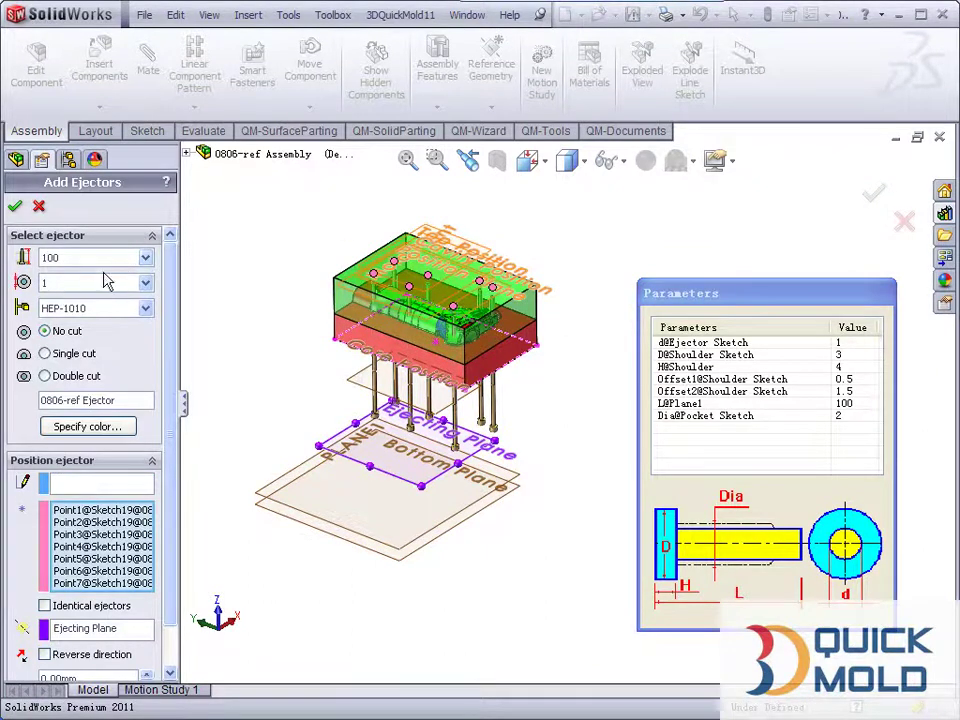
scroll(178, 500, "down", 1)
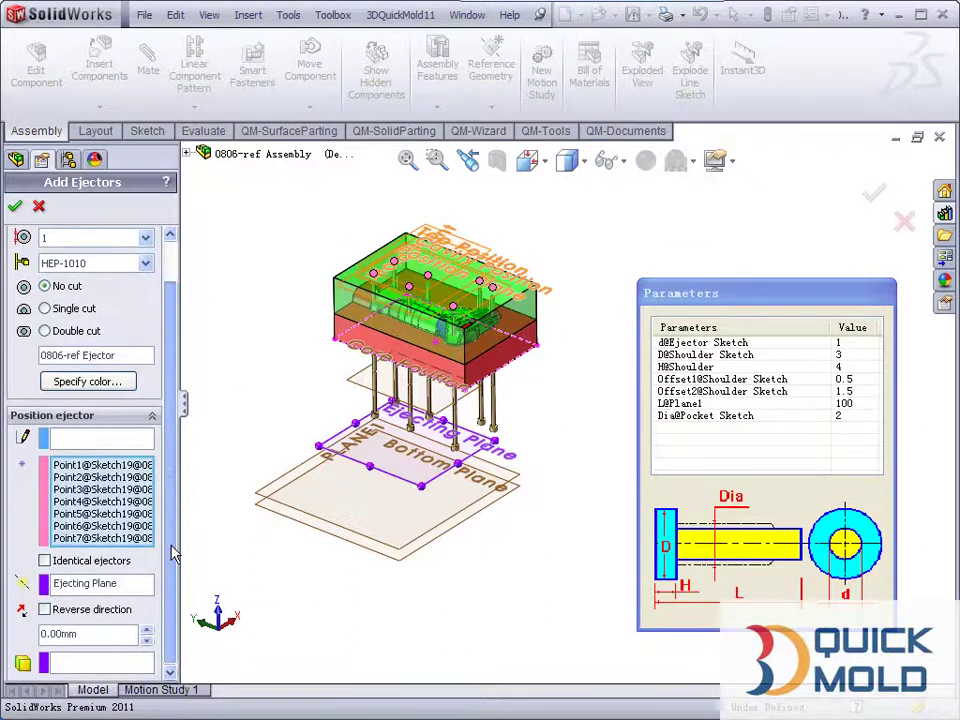
left_click(88, 583)
right_click(135, 585)
left_click(152, 612)
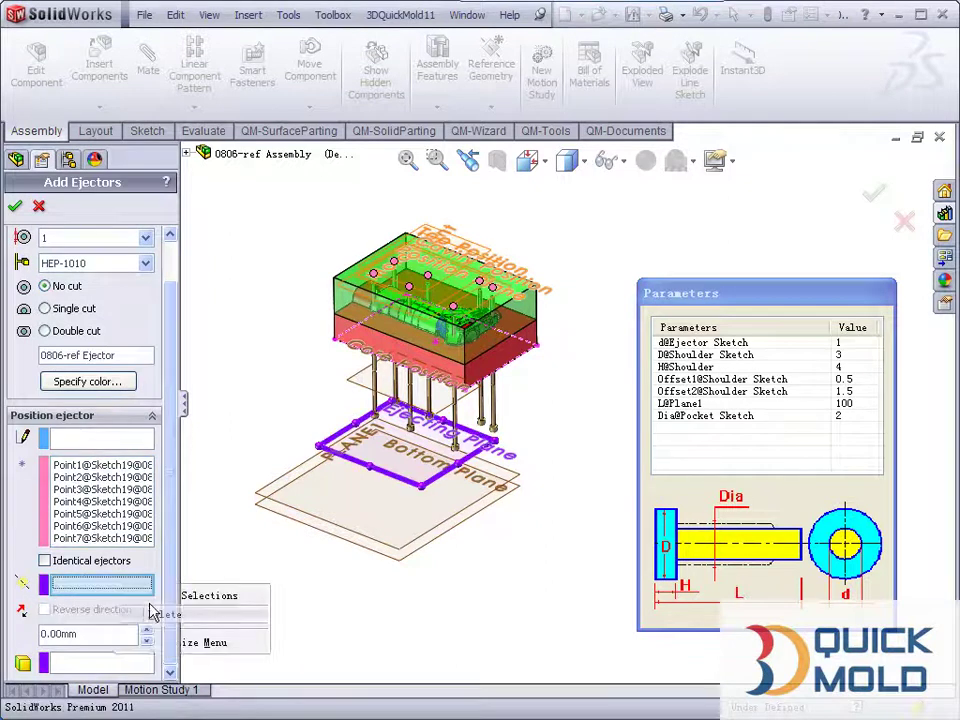
left_click(258, 500)
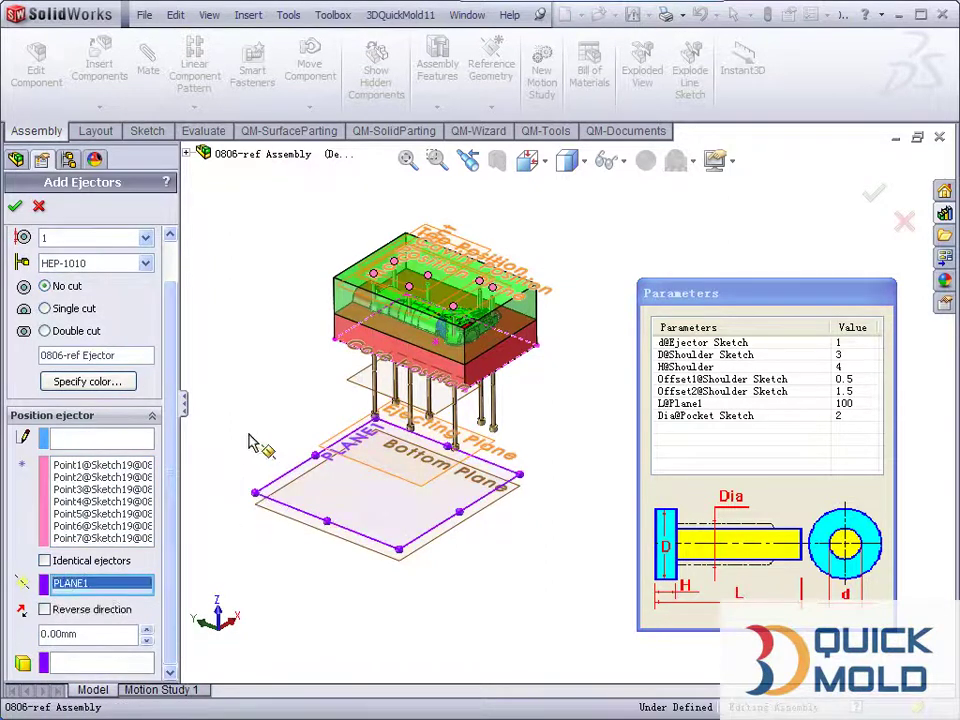
Set ejector length 250 and pin diameter 1.54, then hide the reference planes.
scroll(167, 553, "up", 1)
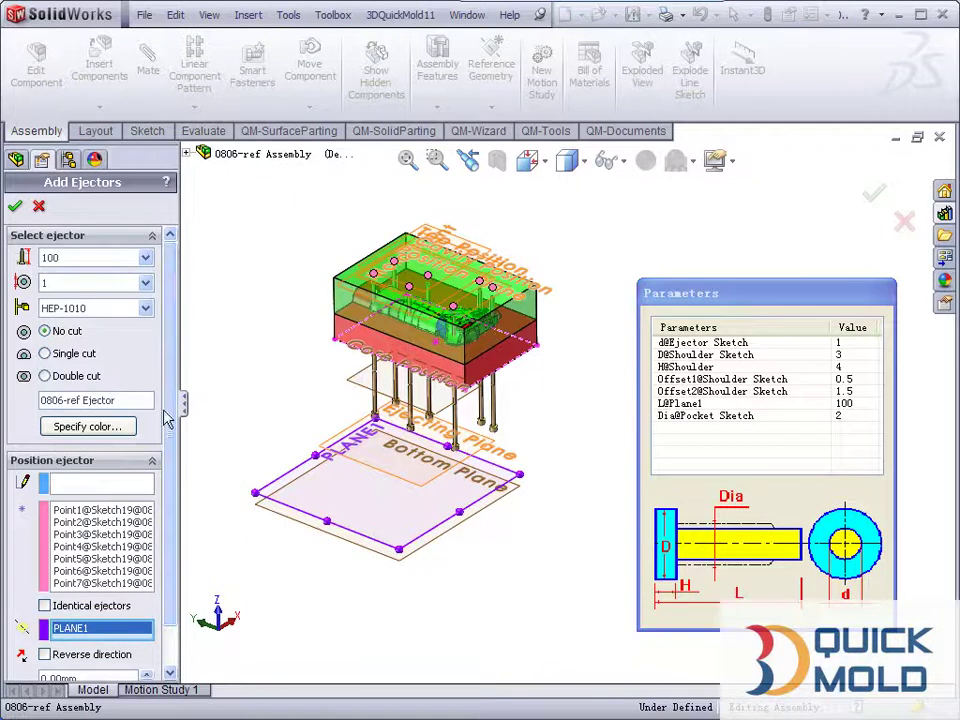
left_click(88, 258)
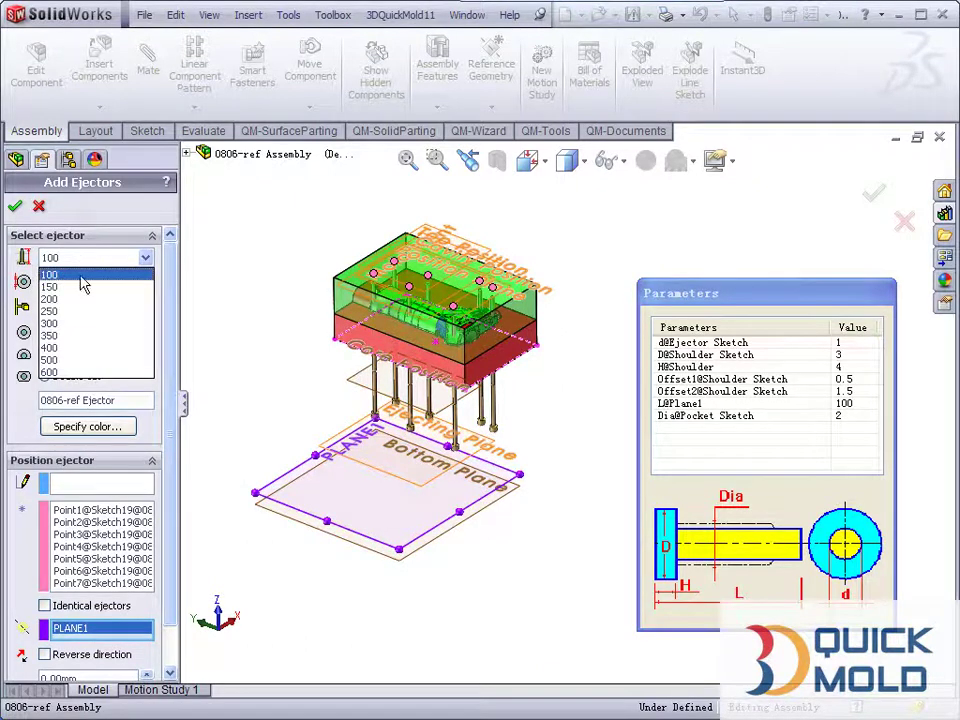
left_click(172, 330)
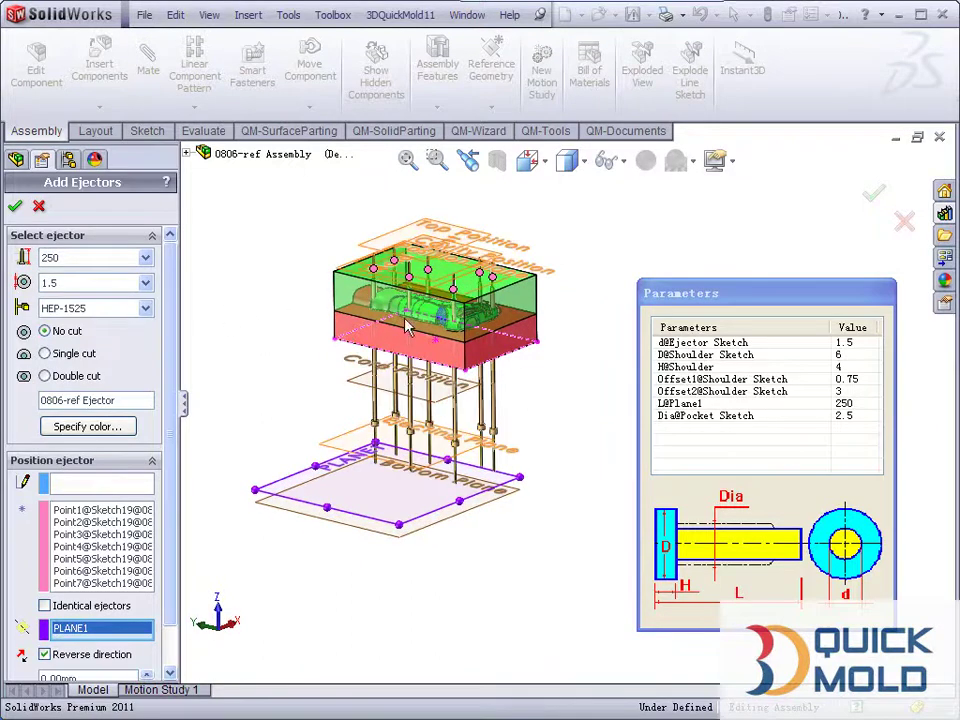
scroll(538, 297, "down", 2)
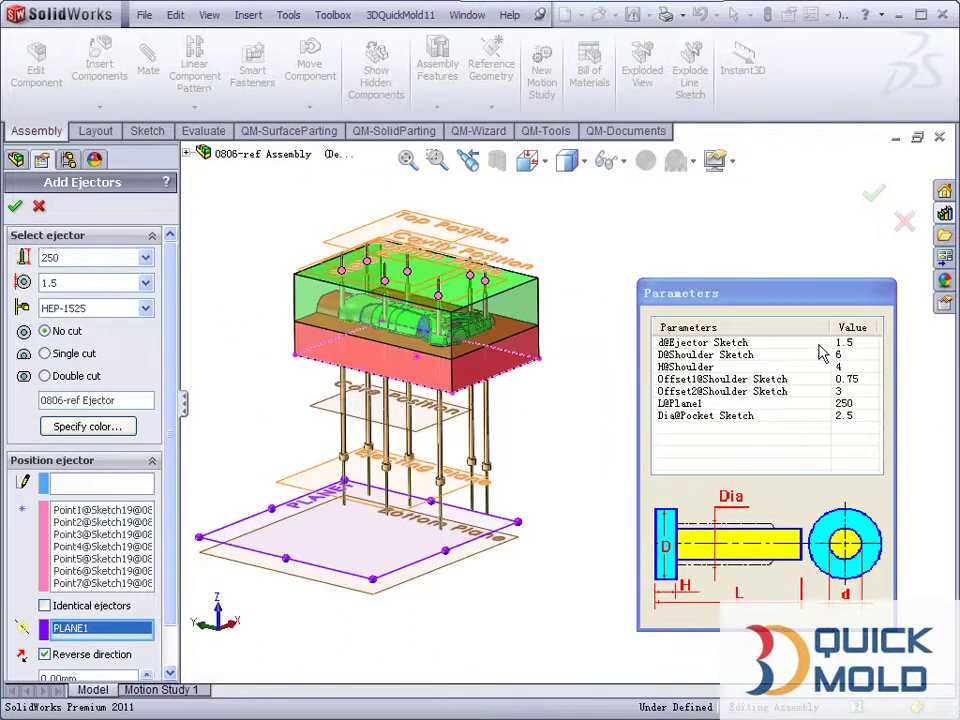
double_click(852, 343)
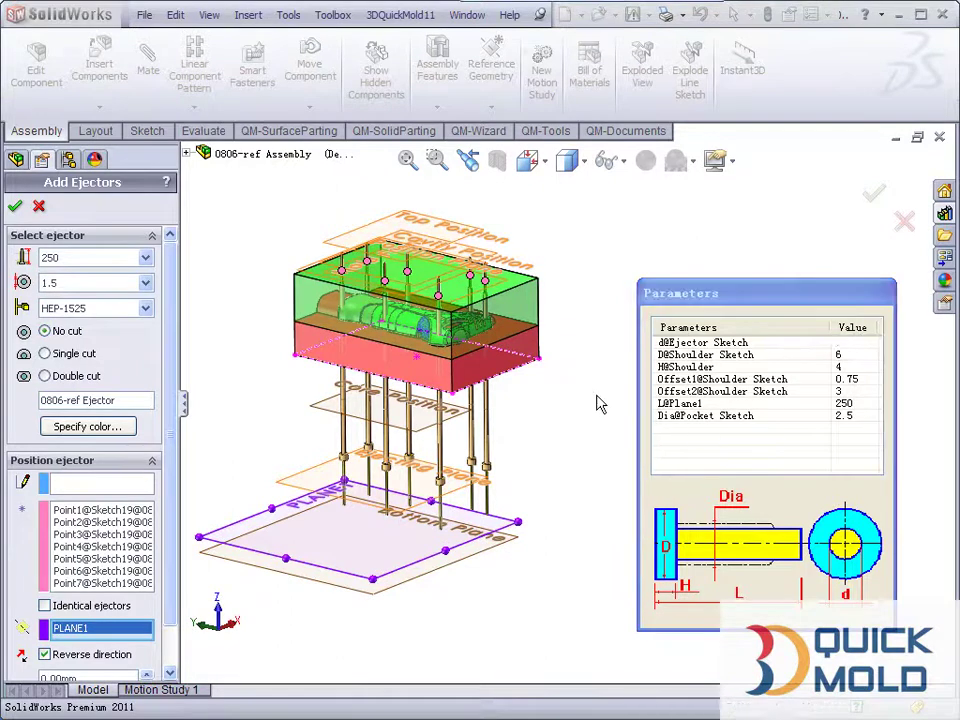
left_click(420, 305)
left_click(604, 160)
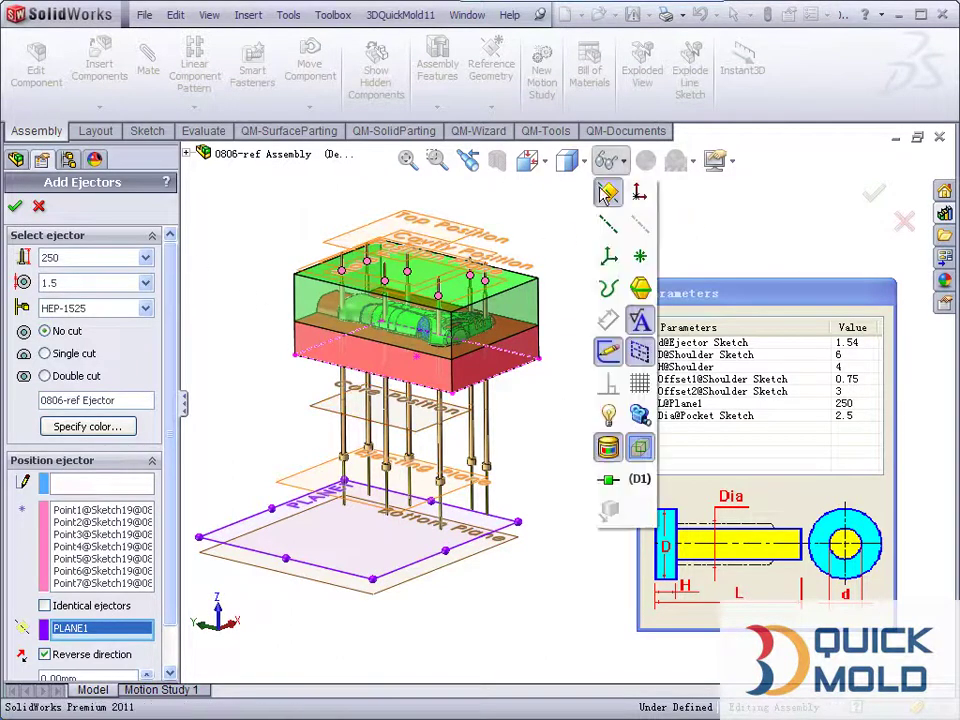
left_click(556, 210)
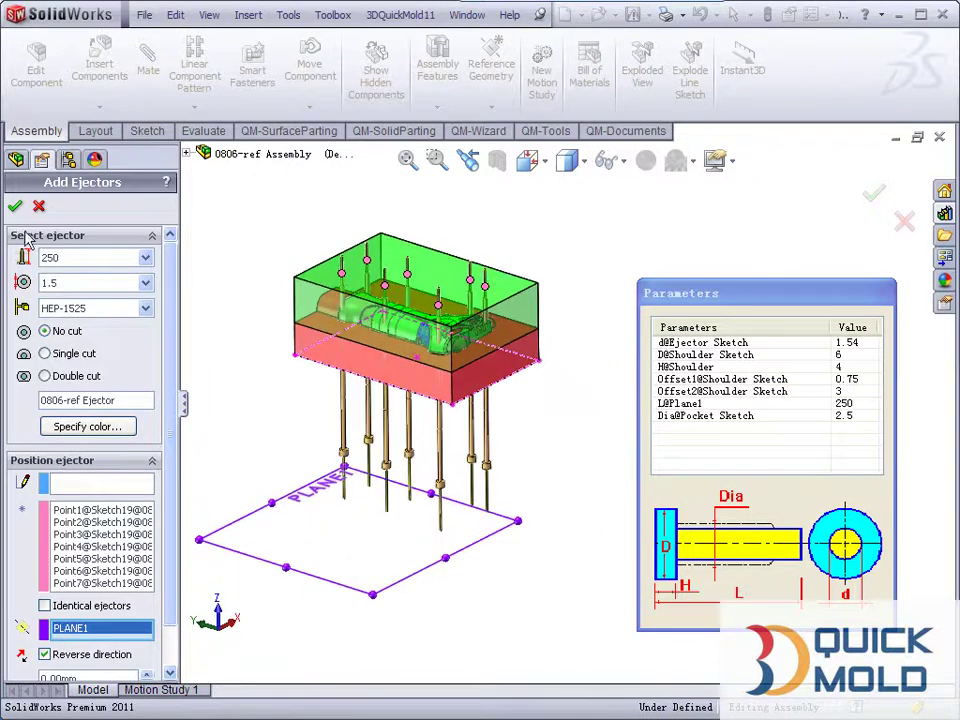
Insert the new ejector pins and trim all ejectors to the core surface.
left_click(813, 374)
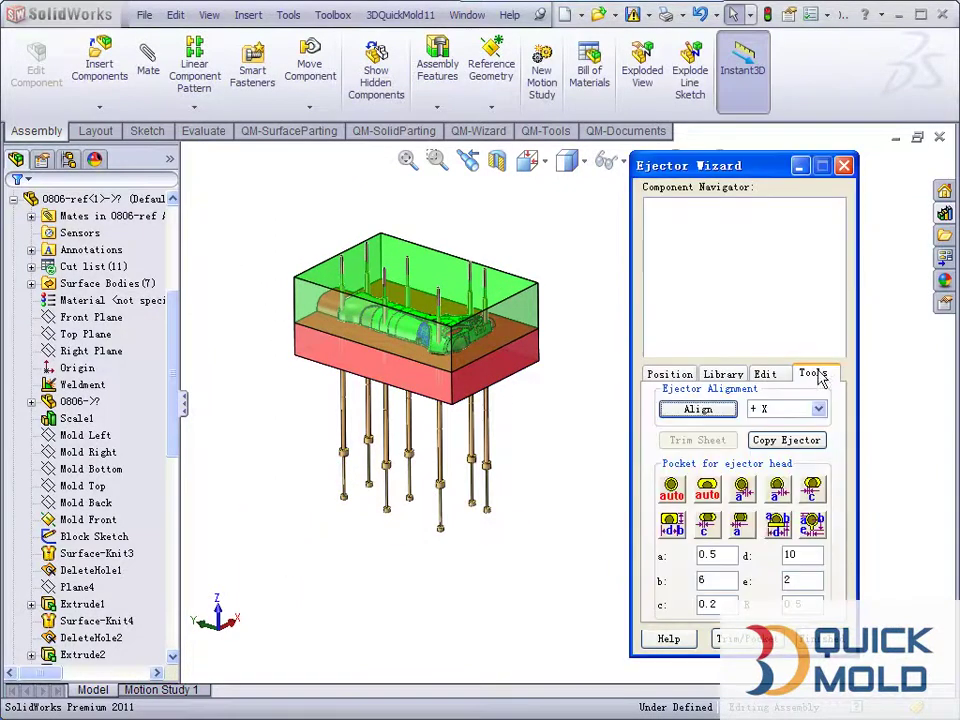
left_click(604, 515)
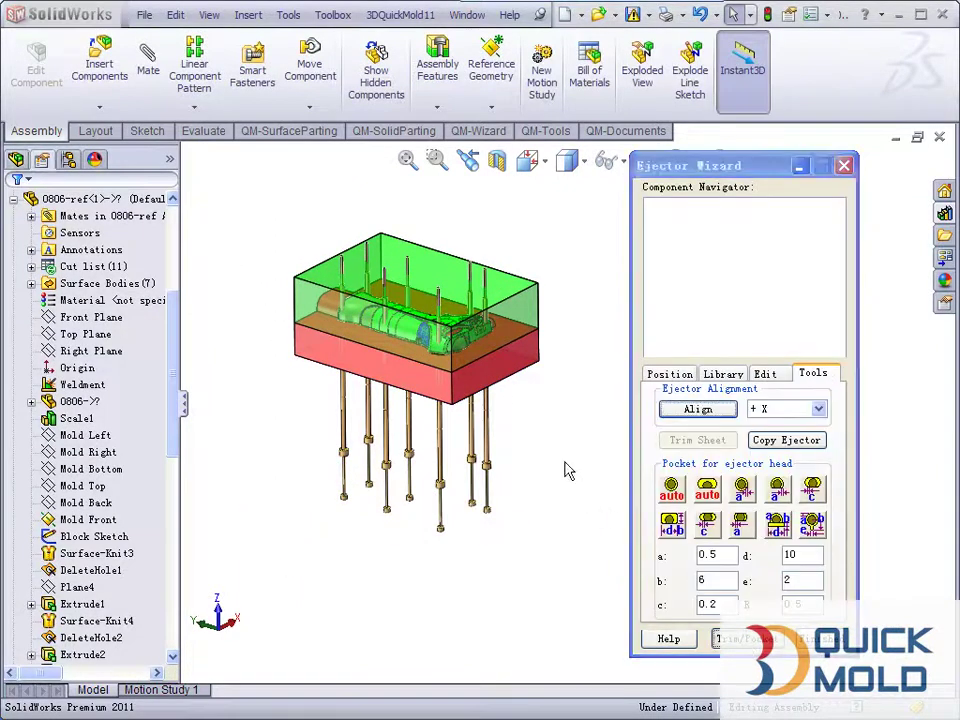
left_click(108, 360)
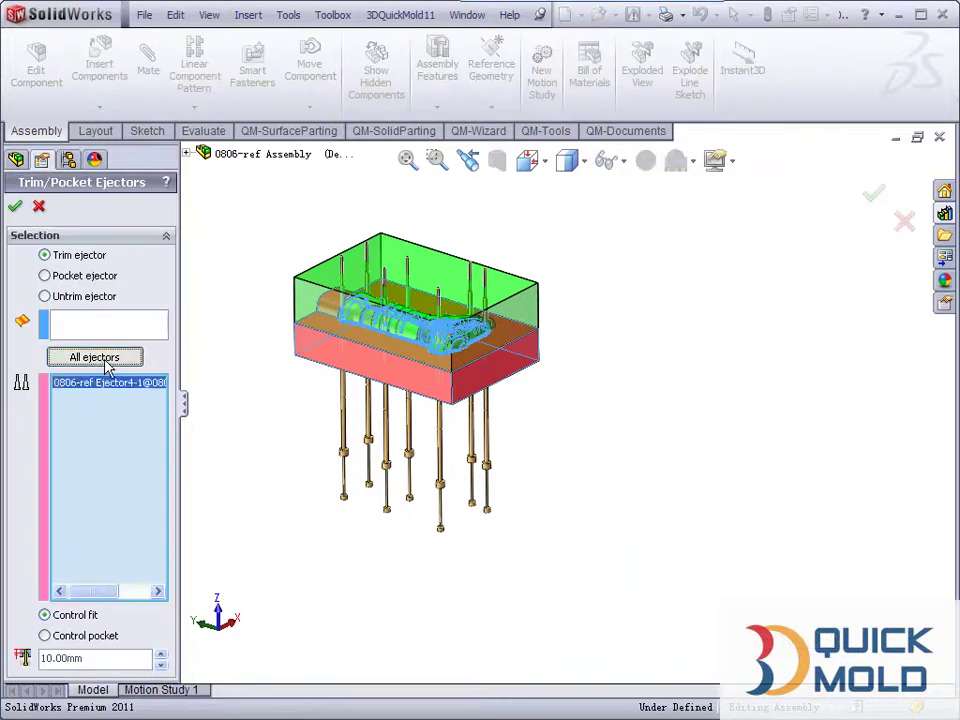
left_click(15, 206)
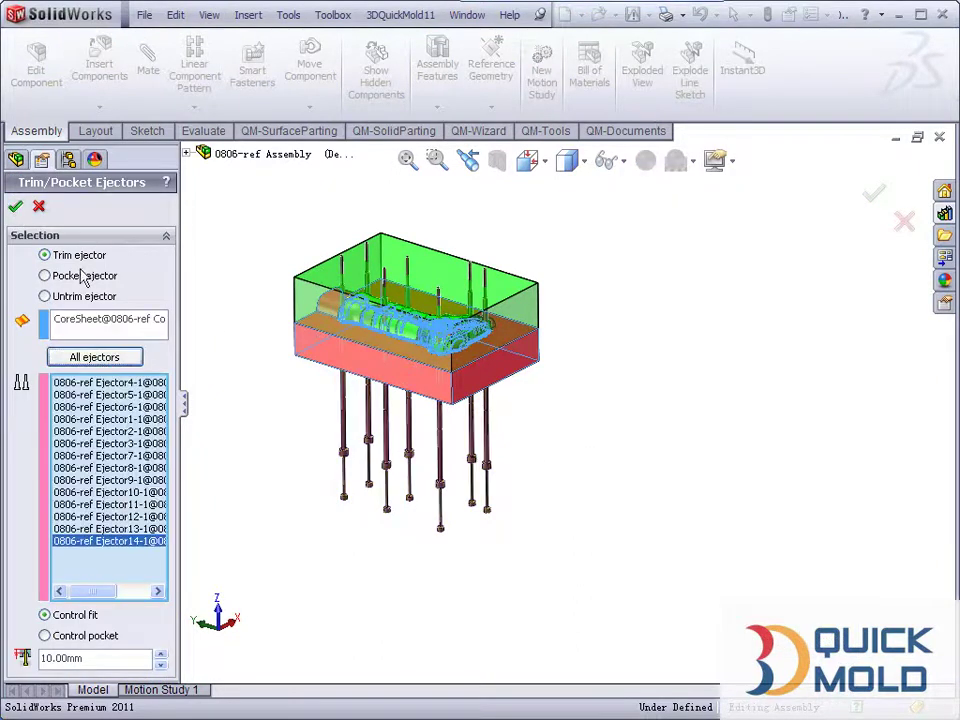
Hide the cavity body so only the red core and ejector pins show.
left_click(472, 131)
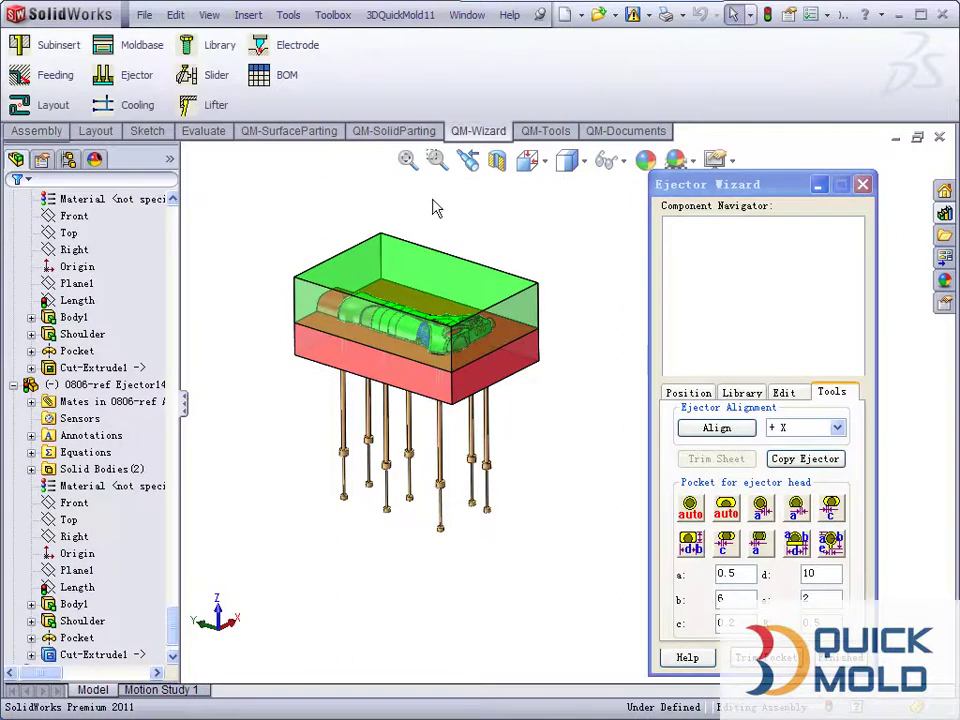
left_click(398, 137)
left_click(439, 268)
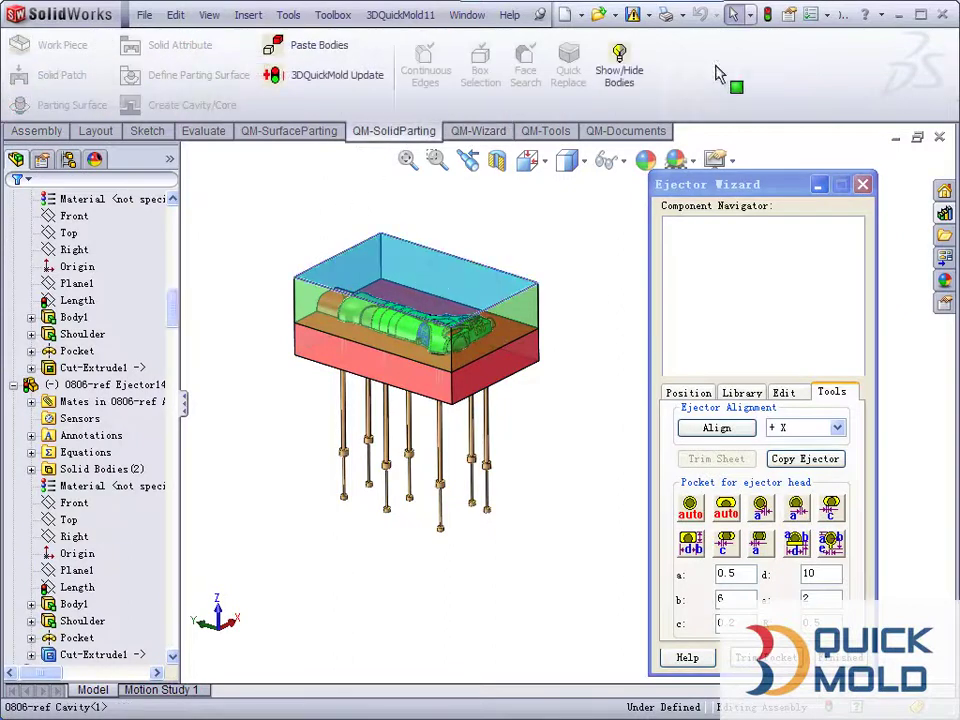
right_click(579, 278)
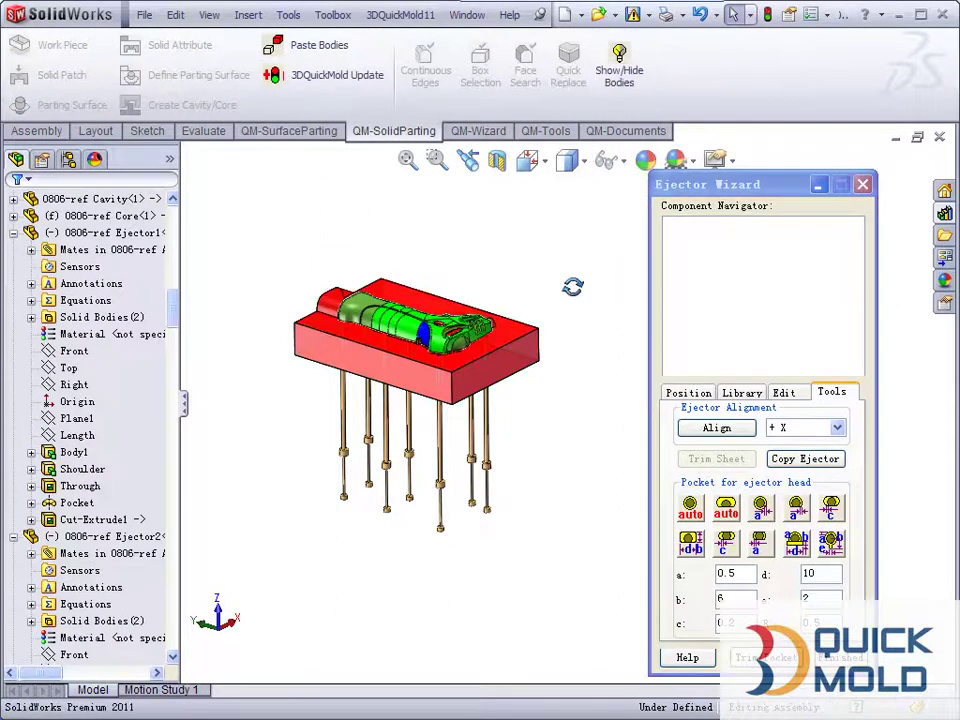
middle_click_drag(572, 285, 400, 355)
left_click(400, 355)
left_click(615, 72)
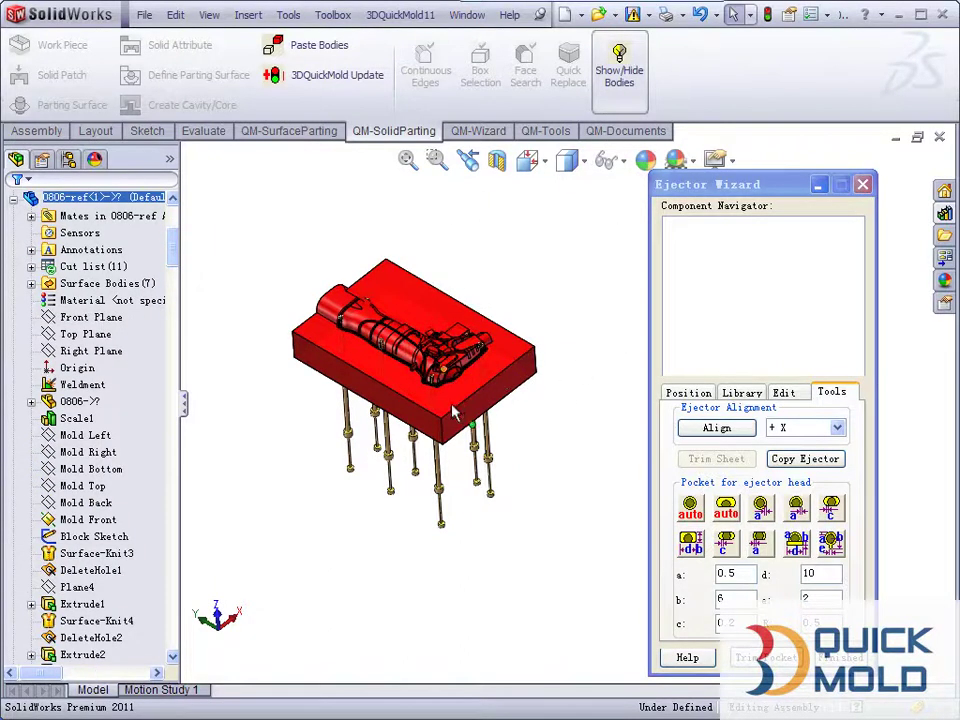
scroll(453, 412, "down", 2)
scroll(455, 410, "down", 2)
scroll(460, 410, "down", 2)
scroll(483, 415, "up", 1)
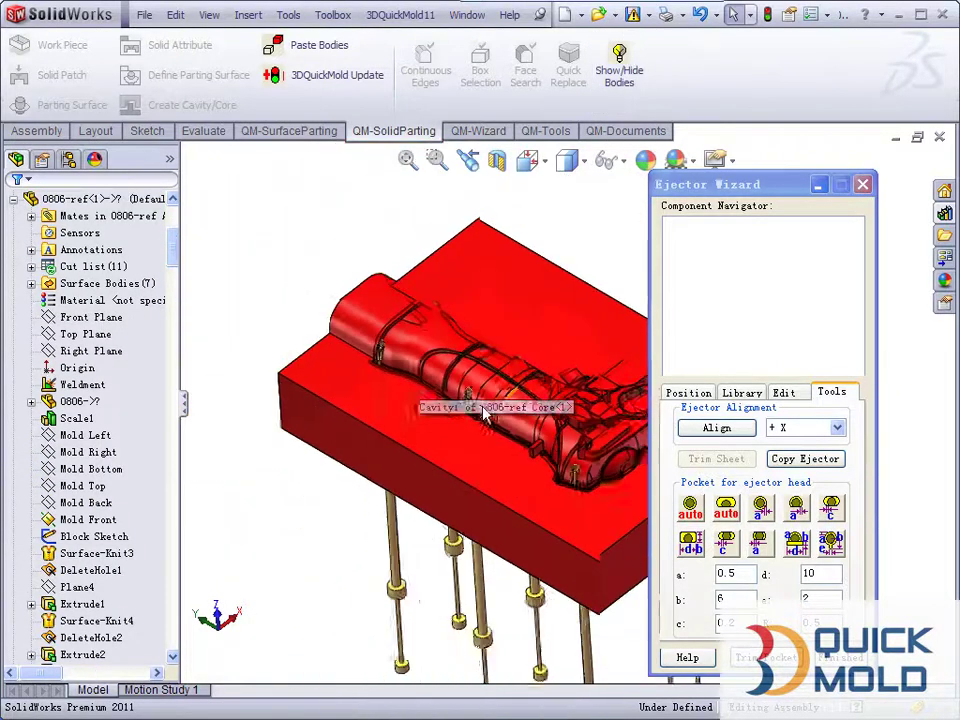
scroll(484, 415, "up", 1)
scroll(478, 410, "up", 1)
scroll(469, 400, "up", 1)
scroll(460, 400, "up", 1)
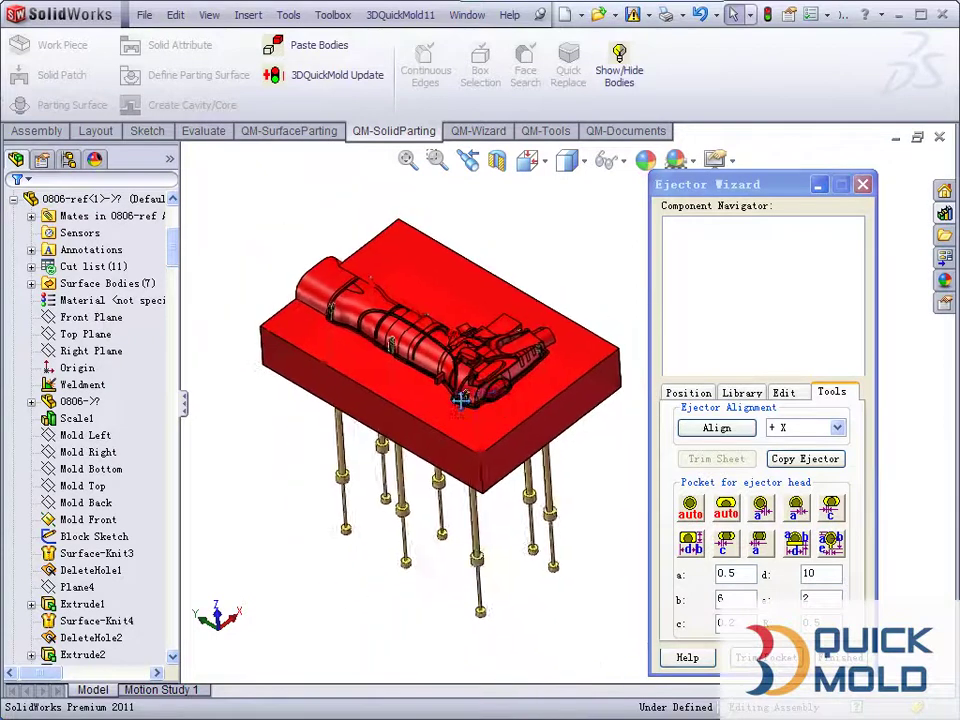
middle_click_drag(460, 400, 557, 484)
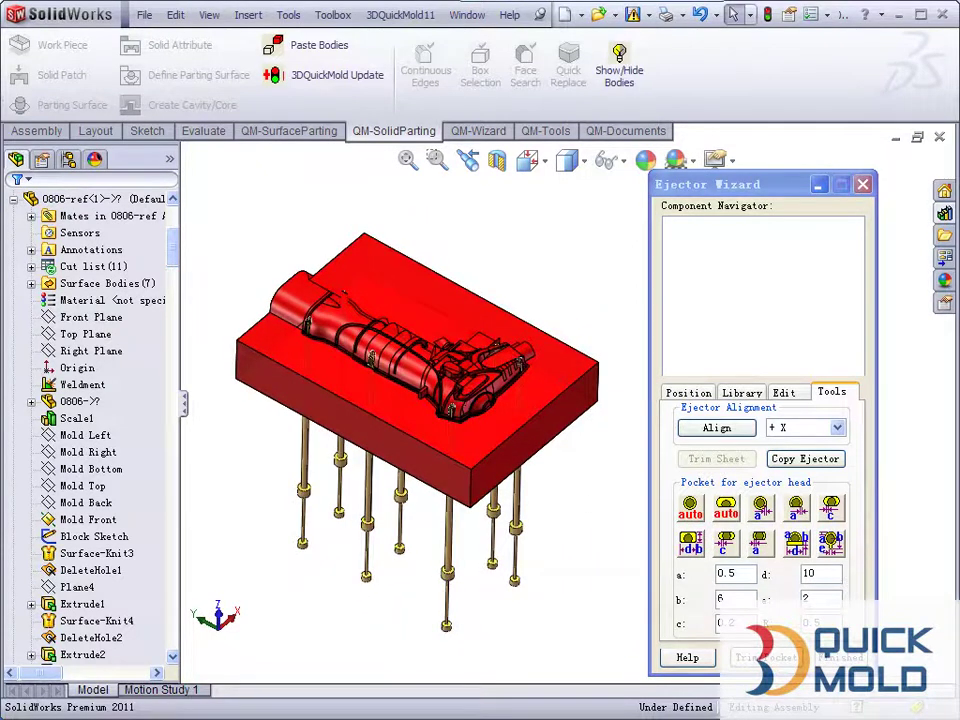
Pocket all ejector pins into the core body.
left_click(44, 275)
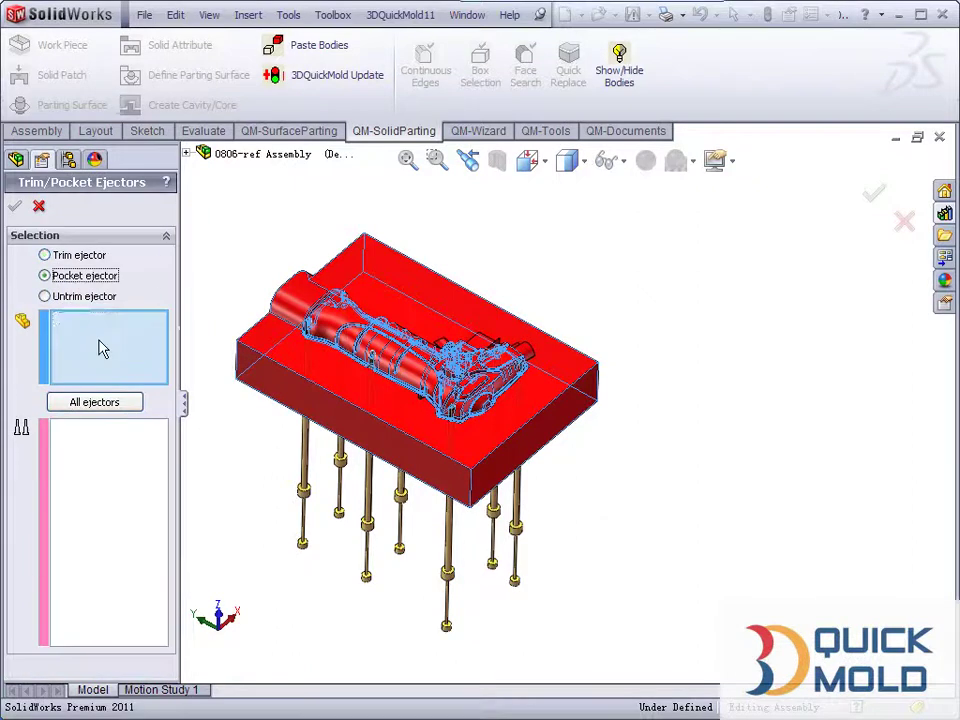
left_click(230, 383)
left_click(94, 402)
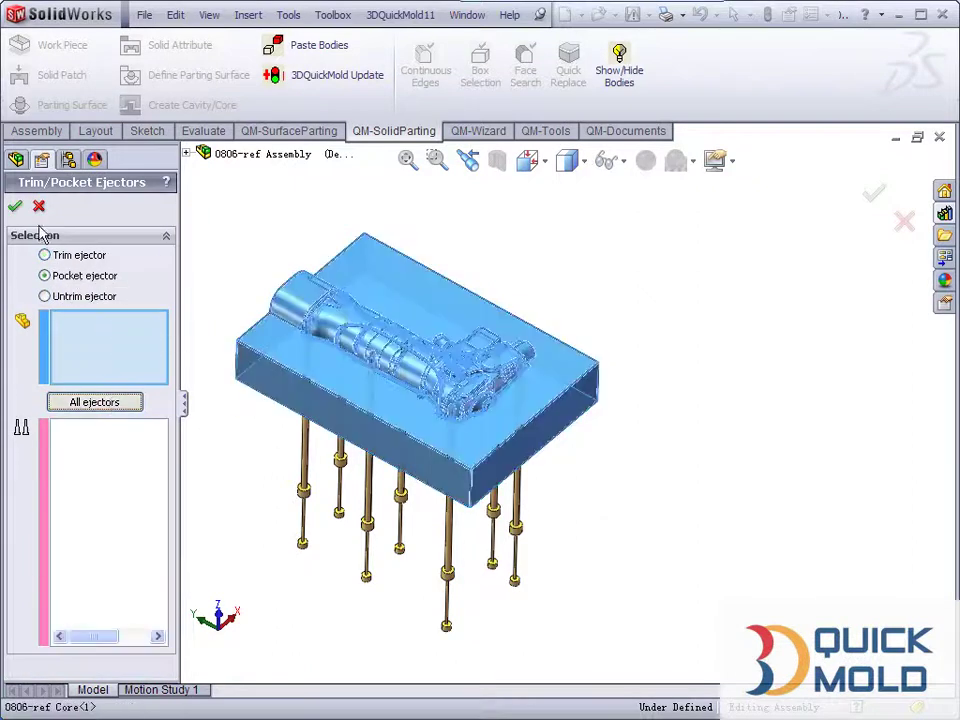
left_click(15, 206)
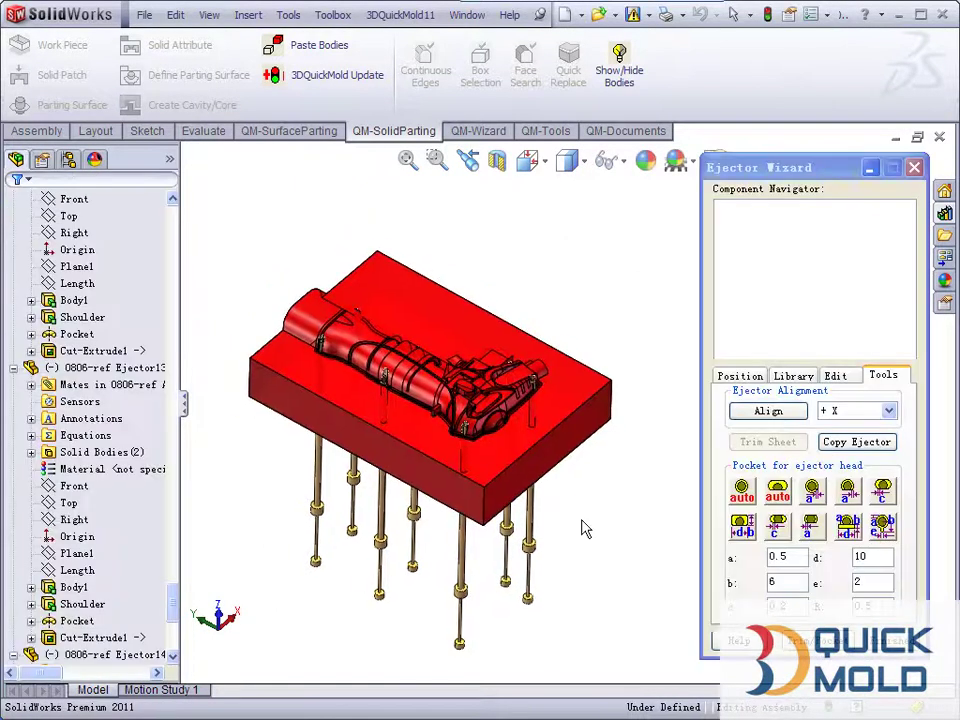
Inspect the core pockets from below, then show the cavity body again.
middle_click_drag(585, 530, 480, 373)
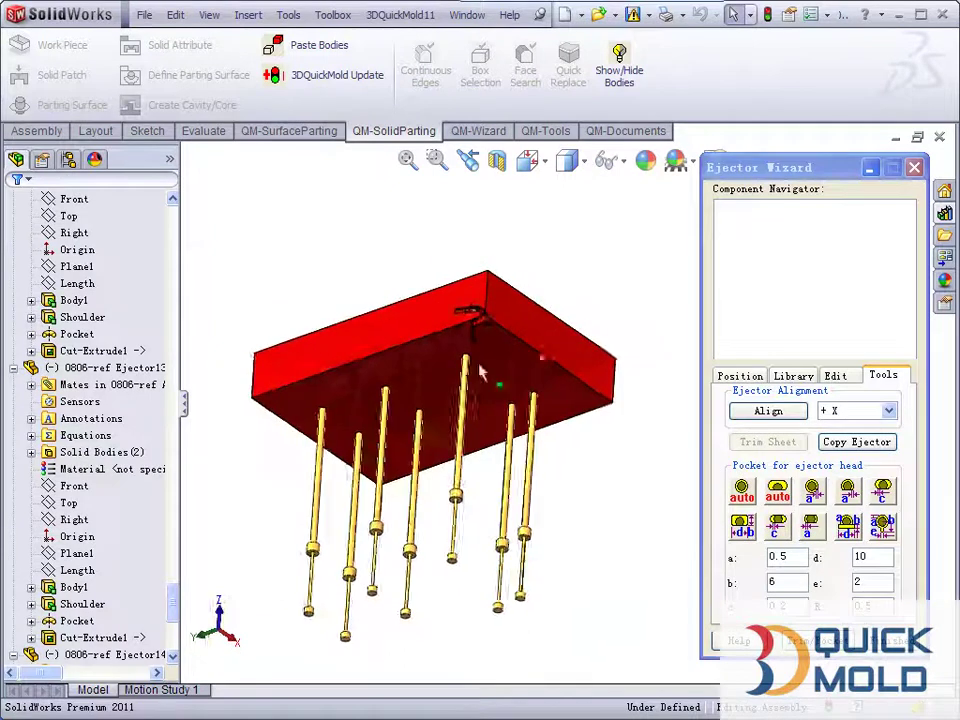
scroll(480, 373, "down", 3)
scroll(508, 375, "down", 3)
scroll(501, 369, "down", 3)
scroll(499, 386, "down", 2)
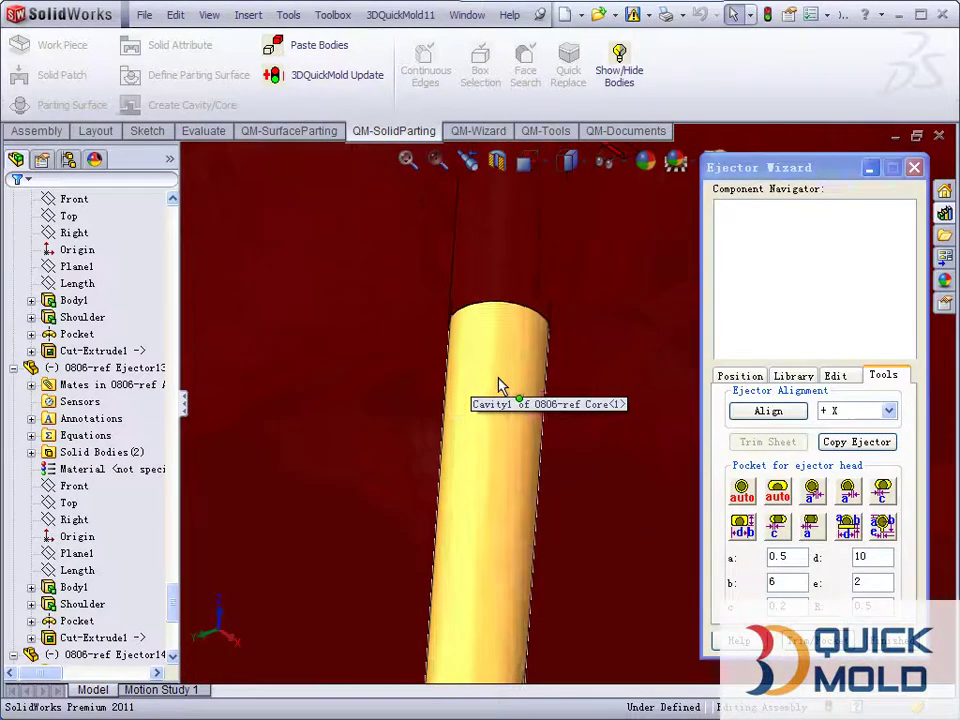
scroll(505, 460, "up", 2)
scroll(535, 555, "up", 3)
scroll(535, 560, "up", 3)
scroll(497, 460, "up", 2)
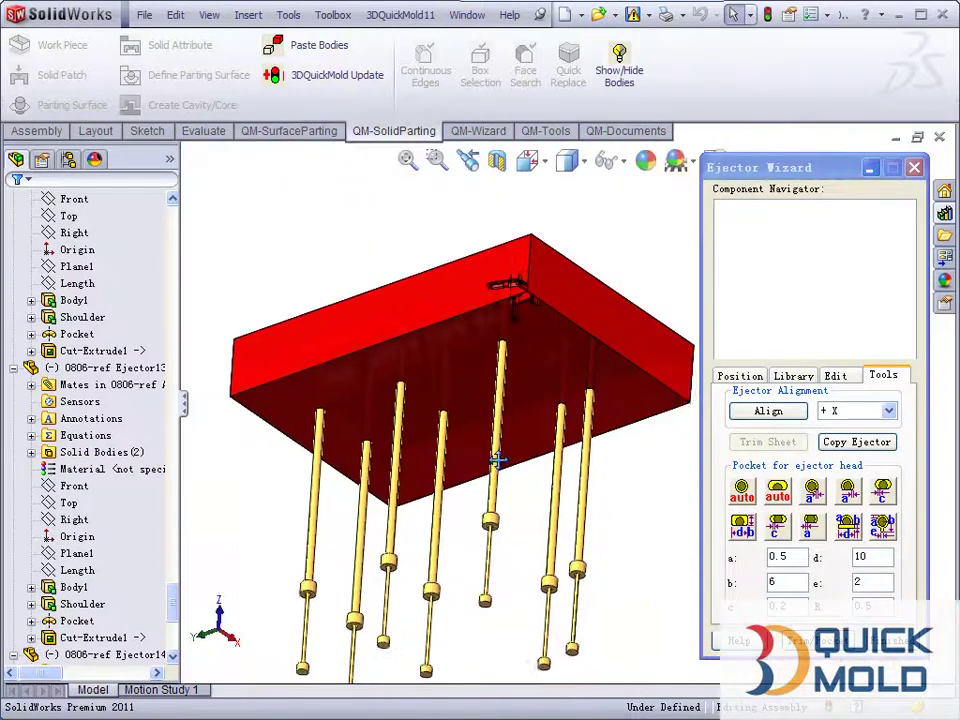
scroll(484, 446, "down", 1)
scroll(476, 429, "down", 2)
scroll(480, 414, "down", 3)
scroll(485, 425, "down", 2)
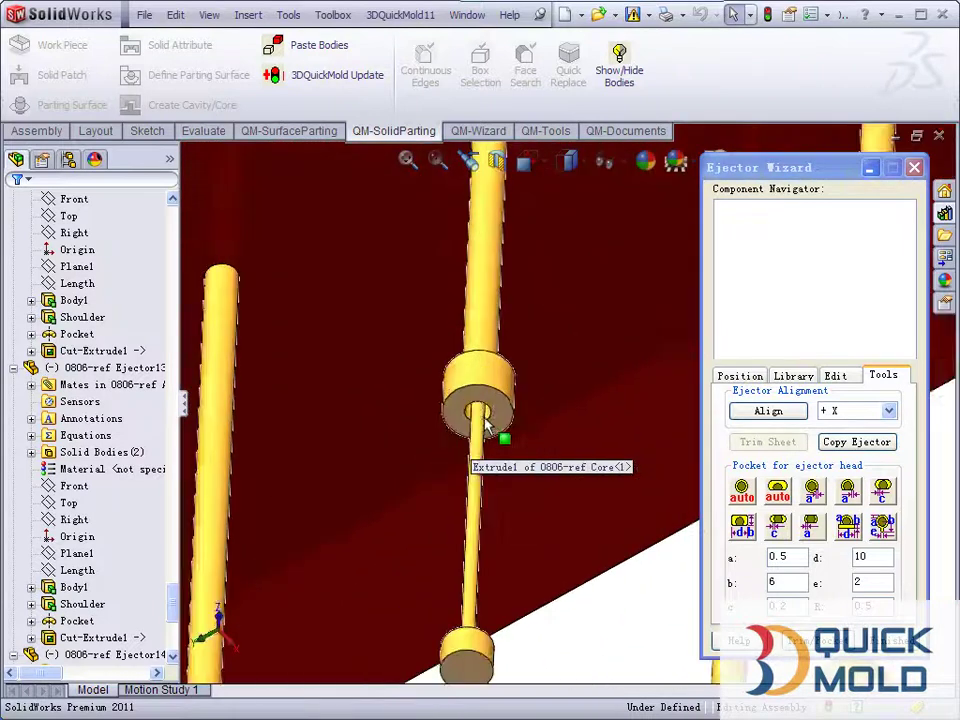
scroll(600, 390, "up", 2)
scroll(598, 388, "up", 2)
scroll(596, 380, "up", 3)
scroll(580, 360, "up", 1)
mouse_move(567, 345)
middle_mouse_down()
mouse_move(553, 548)
mouse_move(645, 308)
middle_mouse_up()
left_click(619, 62)
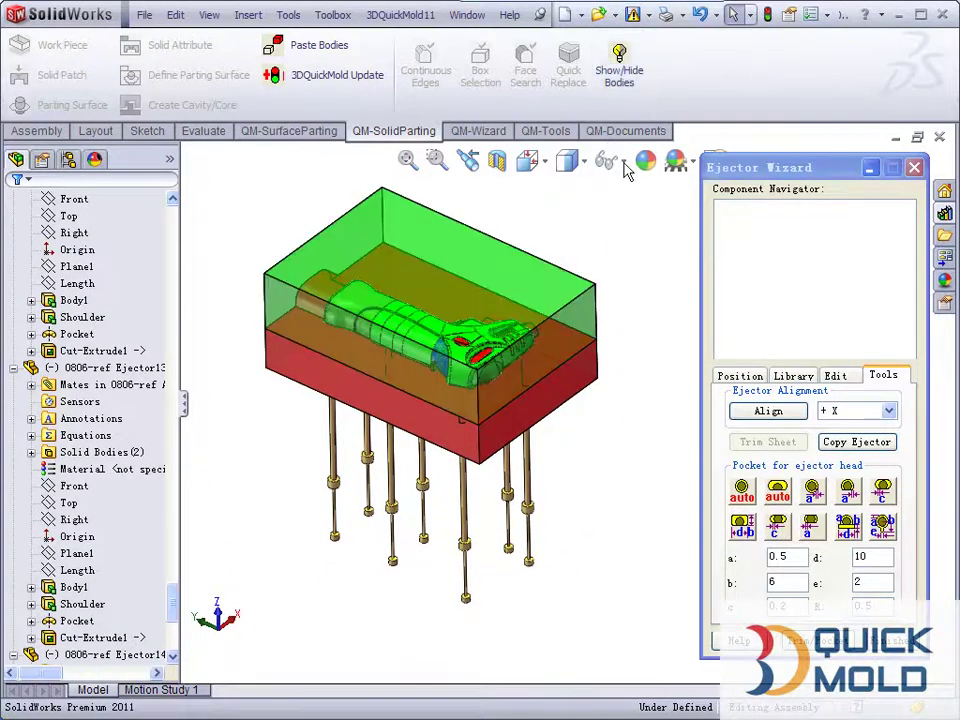
left_click(612, 131)
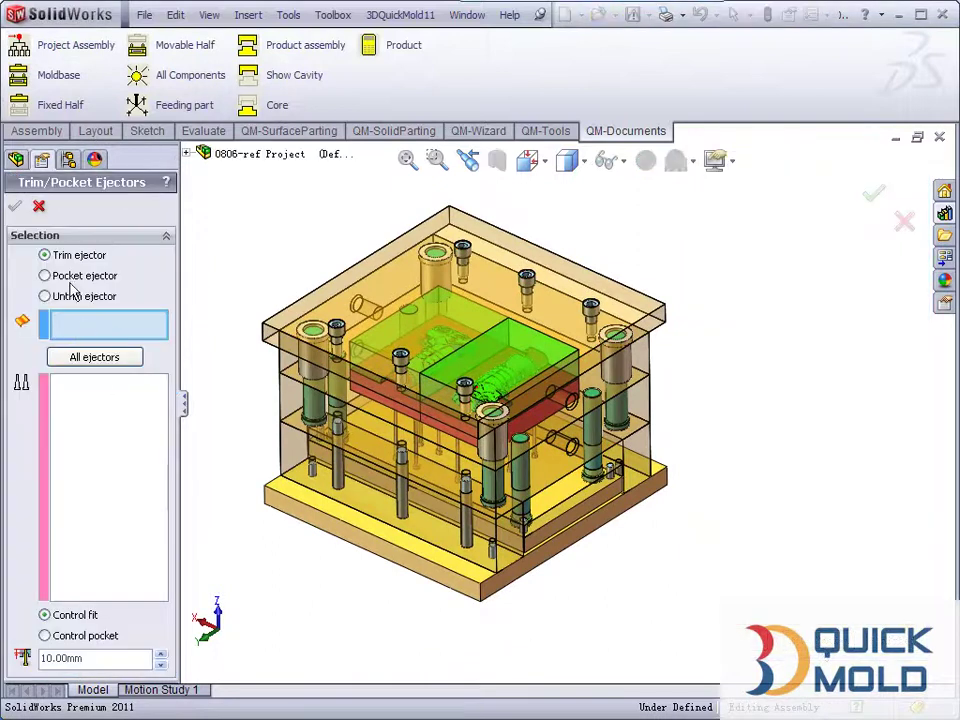
Pocket all ejectors through the core plate and ejector retainer plate, then view from the front.
left_click(75, 277)
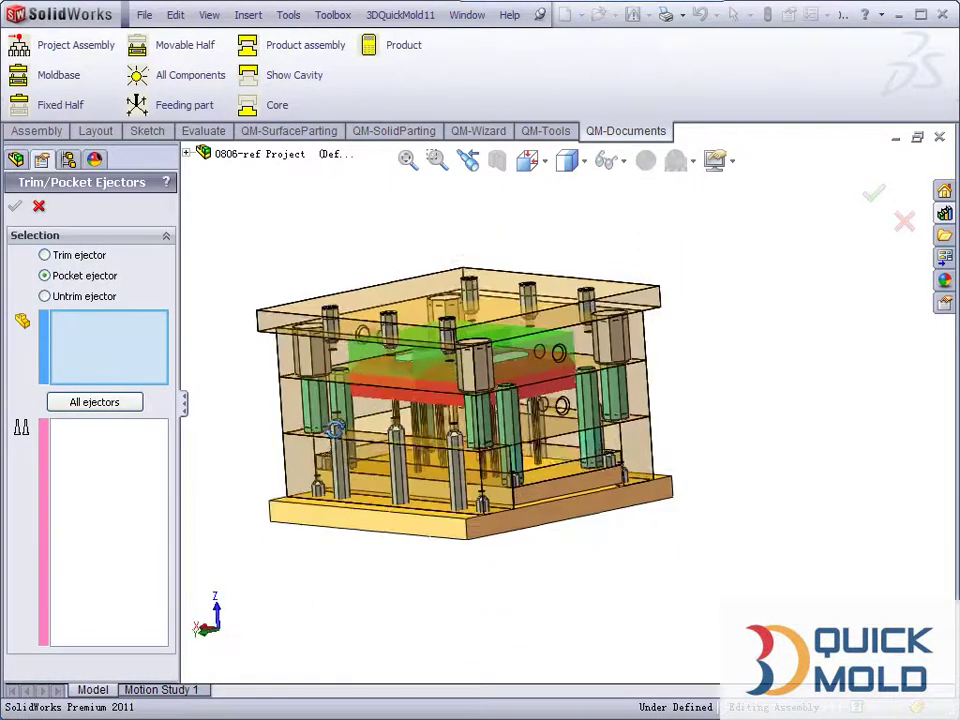
left_click(298, 405)
middle_click_drag(298, 405, 380, 464)
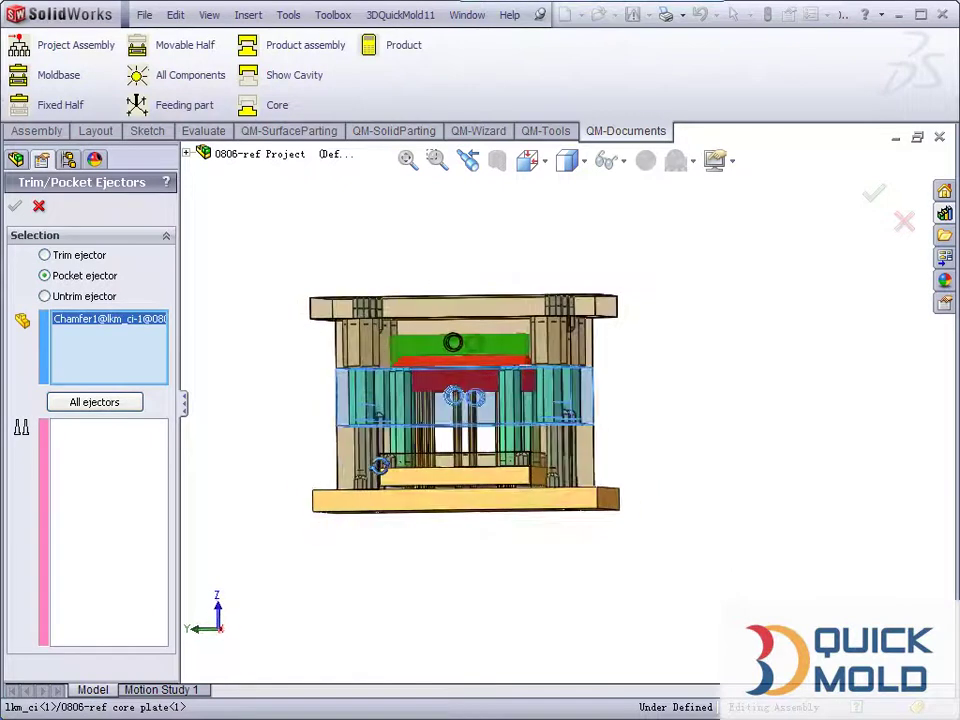
left_click(452, 462)
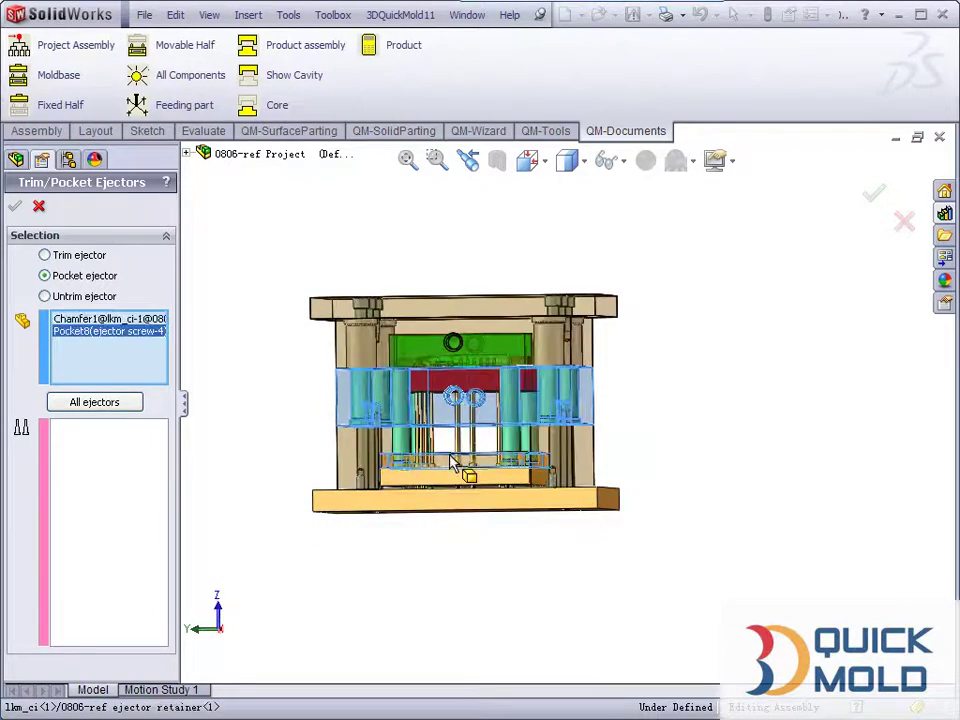
left_click(128, 403)
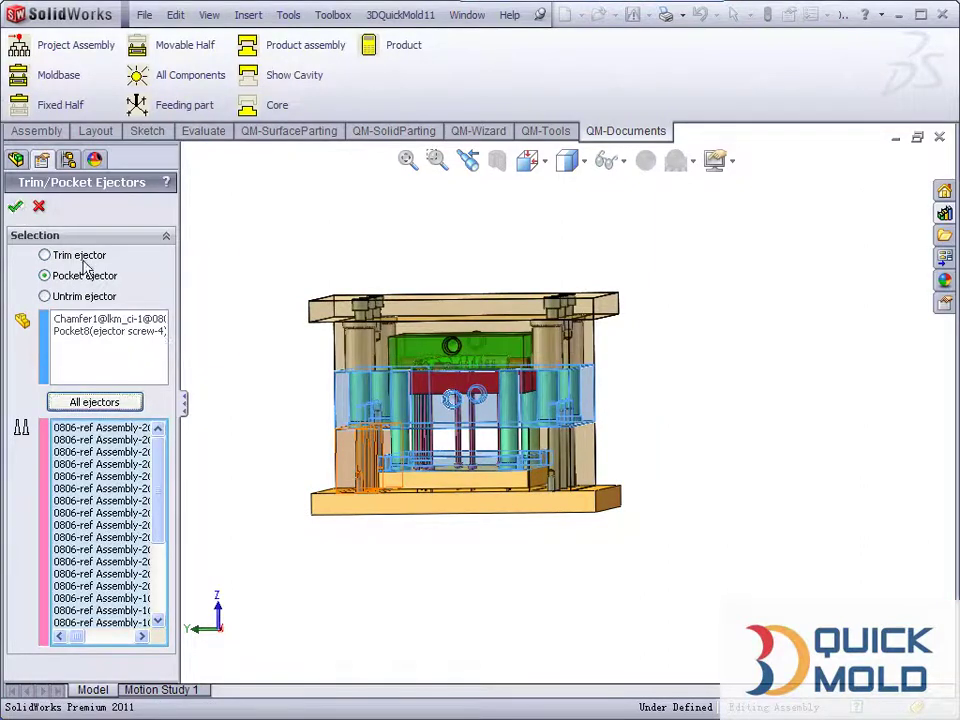
key("Return")
mouse_move(619, 413)
middle_mouse_down()
mouse_move(602, 390)
mouse_move(574, 388)
mouse_move(573, 432)
mouse_move(562, 415)
middle_mouse_up()
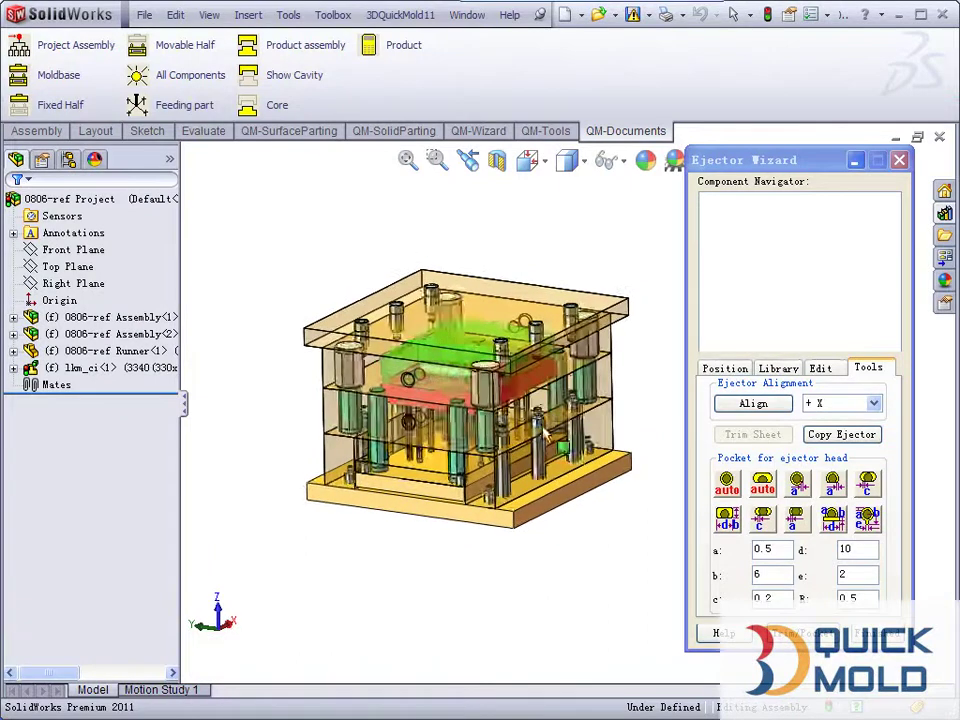
mouse_move(617, 553)
middle_mouse_down()
mouse_move(611, 519)
mouse_move(648, 516)
middle_mouse_up()
scroll(510, 456, "down", 2)
scroll(452, 466, "down", 3)
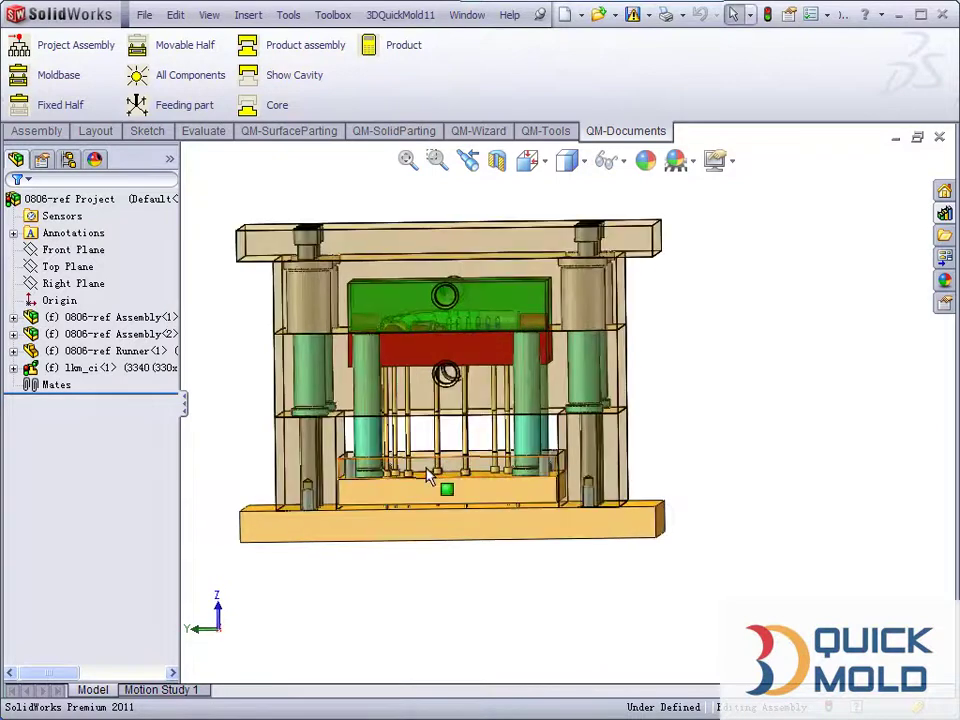
right_click(426, 467)
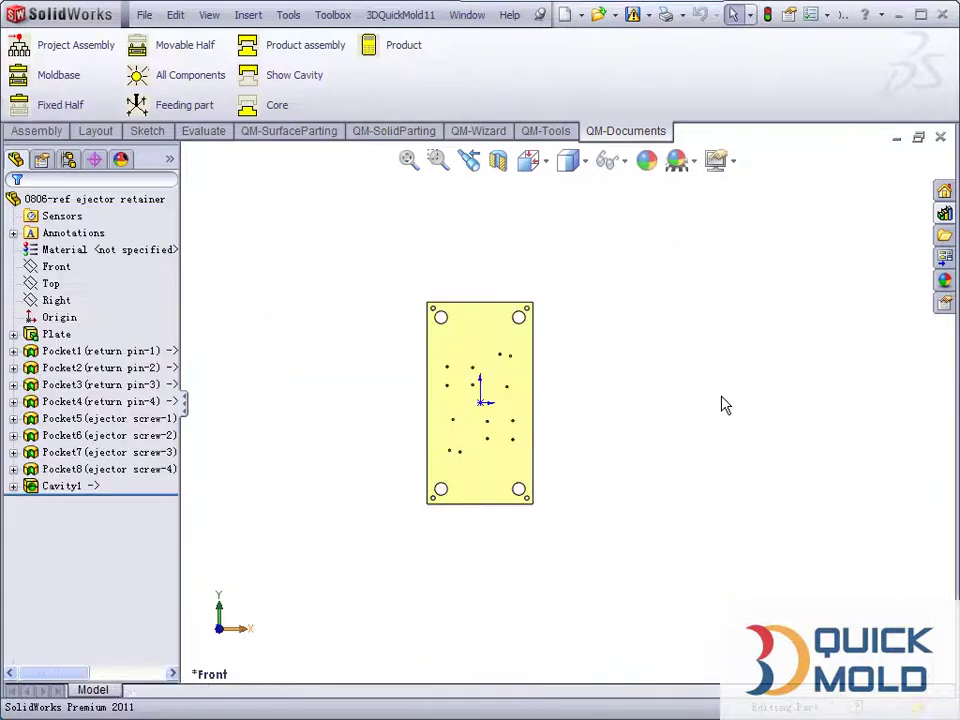
mouse_move(564, 516)
middle_mouse_down()
mouse_move(497, 405)
mouse_move(527, 451)
mouse_move(512, 426)
middle_mouse_up()
scroll(497, 405, "down", 2)
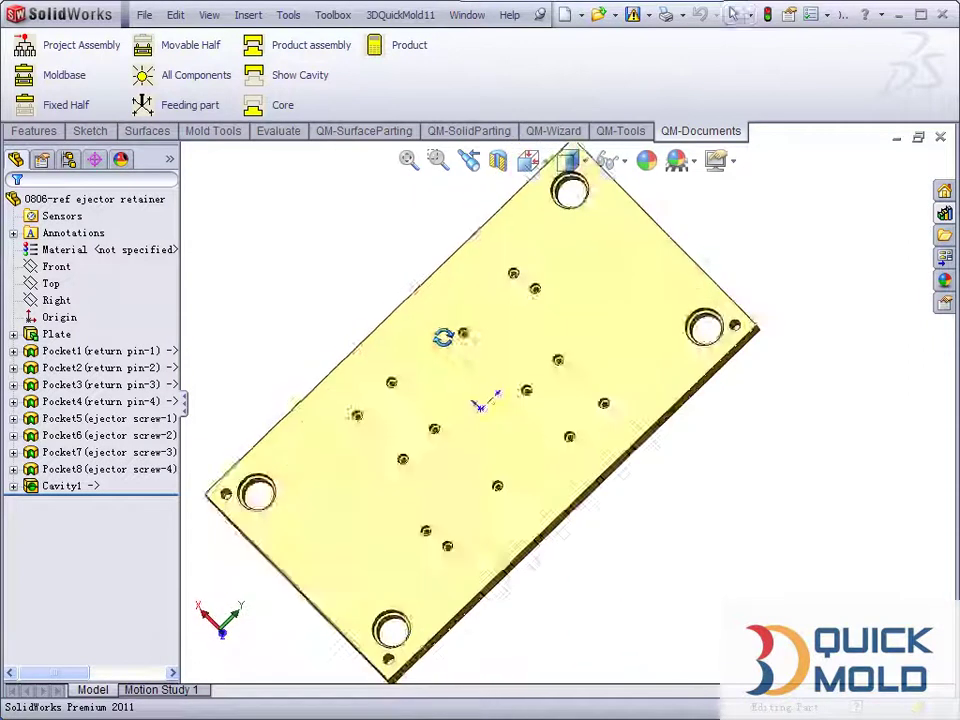
scroll(512, 426, "down", 4)
scroll(611, 439, "up", 3)
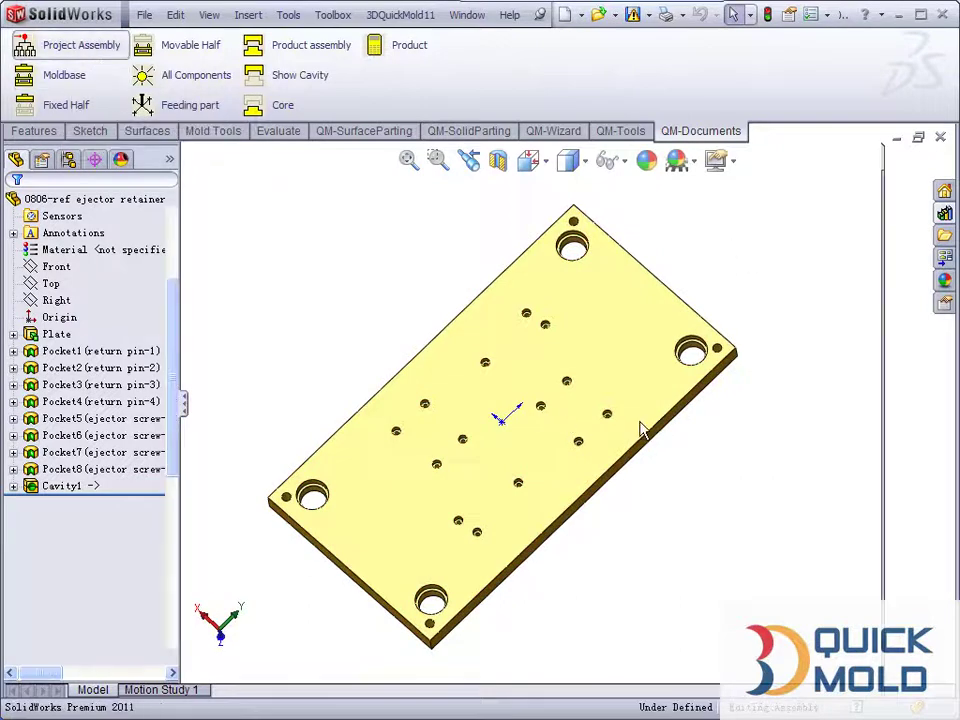
middle_click_drag(697, 436, 785, 406)
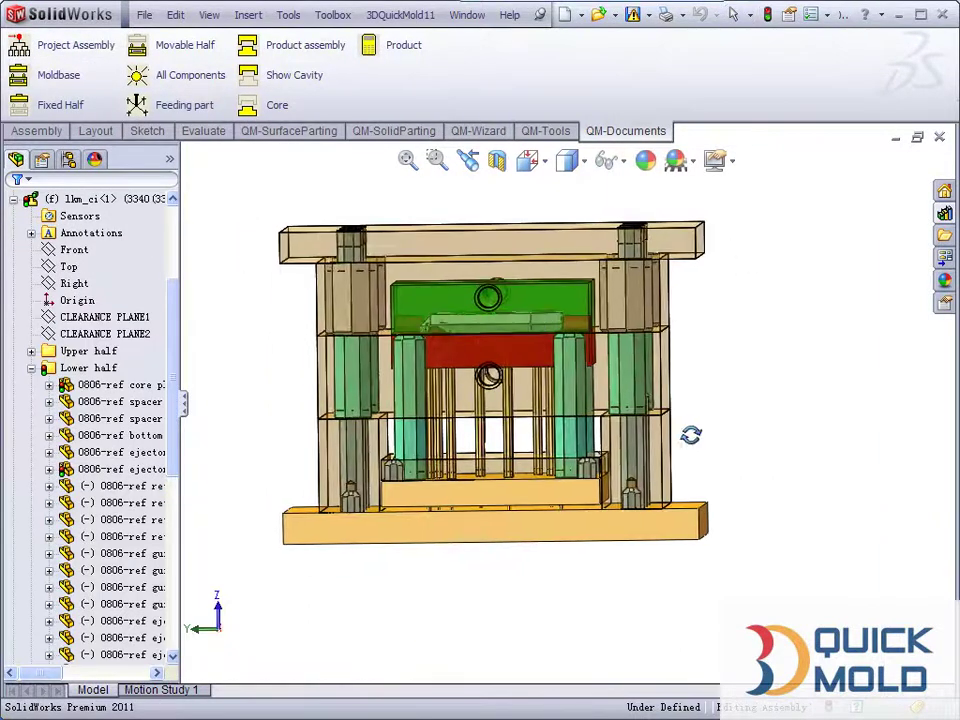
scroll(785, 406, "up", 2)
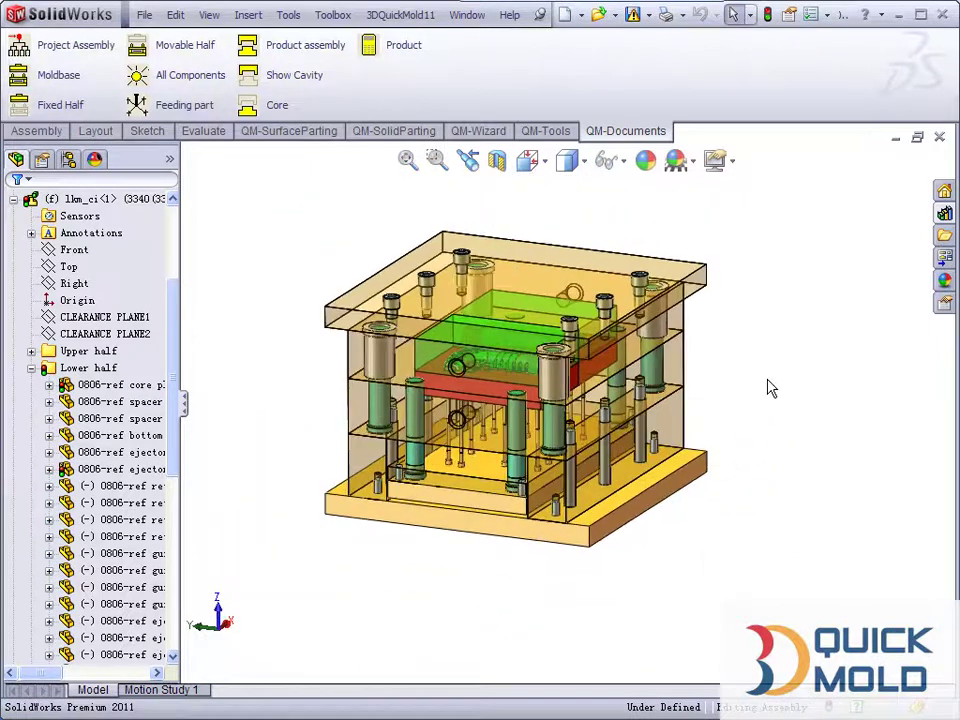